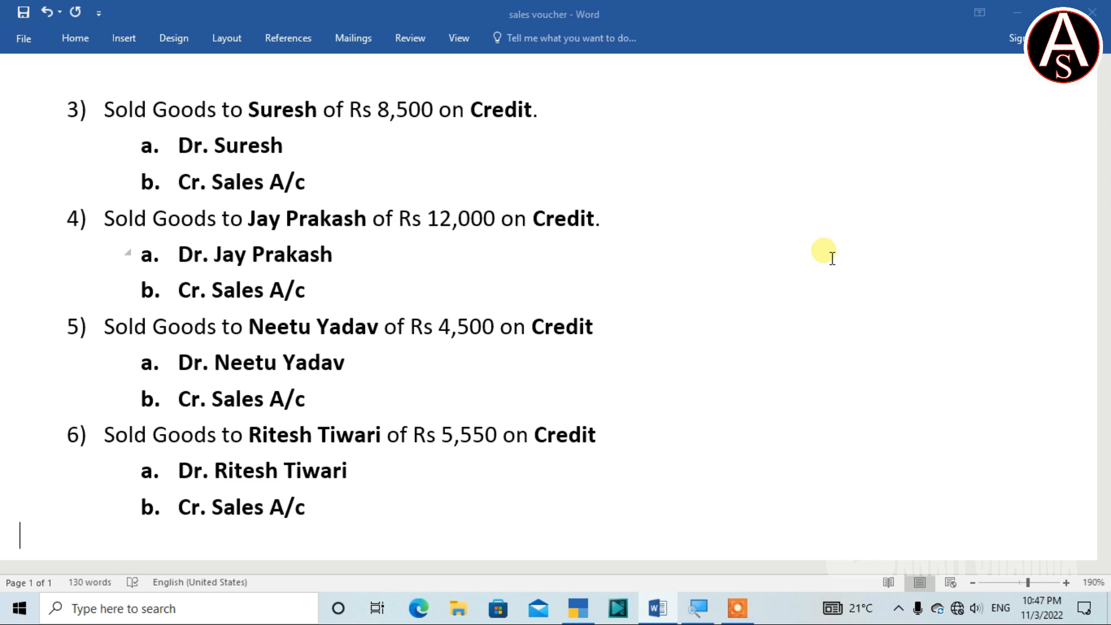
# - Switch from the Word transaction list to the sales voucher entry in TallyPrime
pyautogui.hotkey('alt', 'Tab')
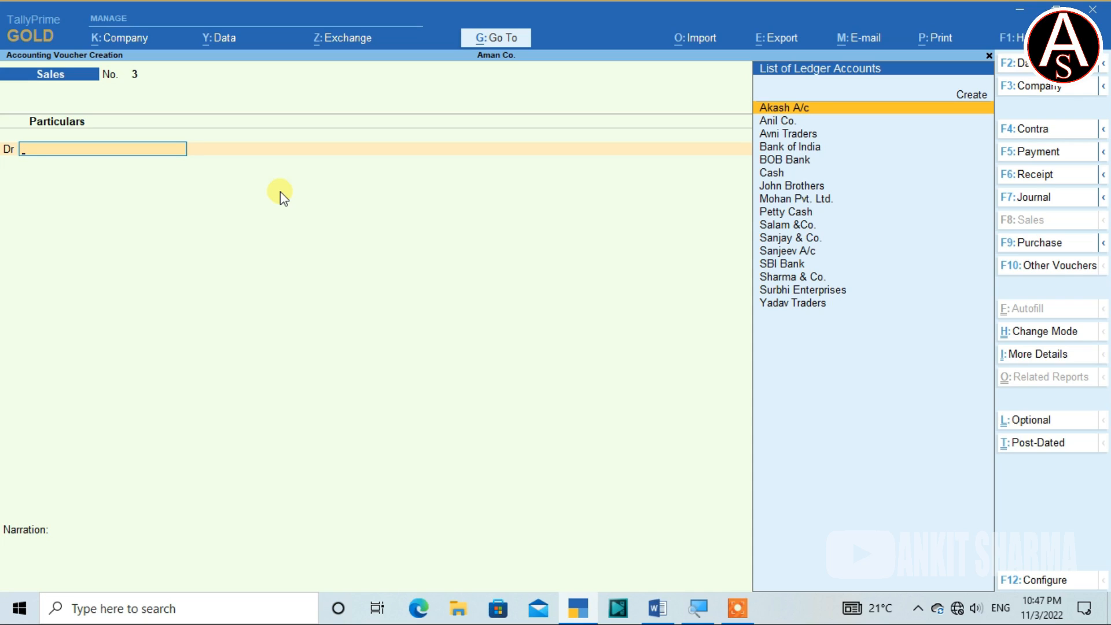
# - Change the sales voucher mode to Item Invoice and set it back to As Voucher
pyautogui.hotkey('ctrl', 'h')
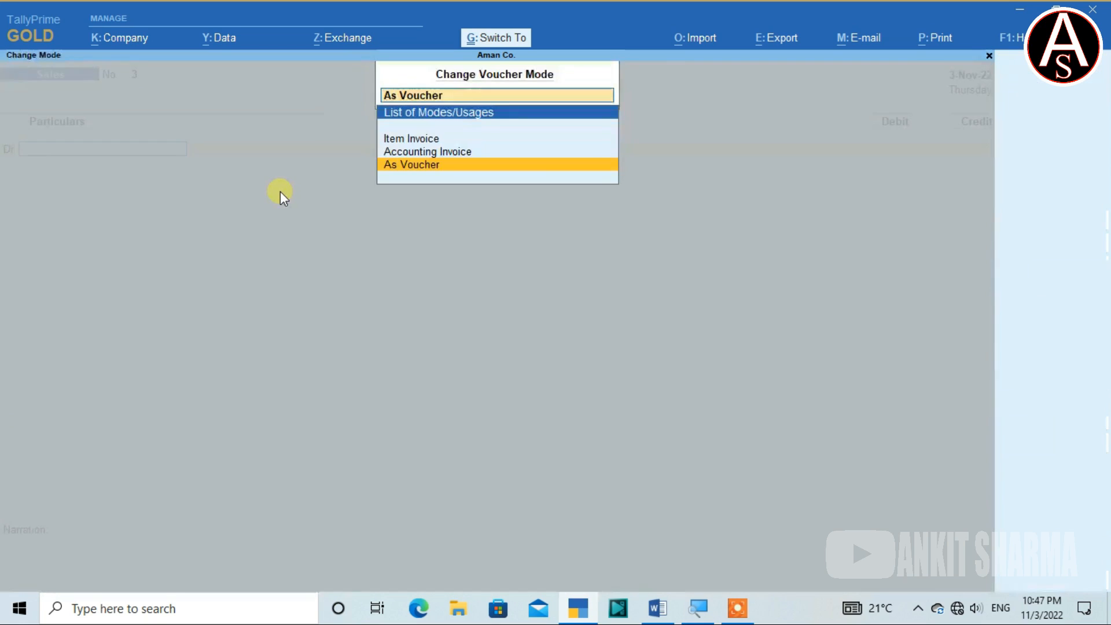
pyautogui.press('Up')
pyautogui.press('Up')
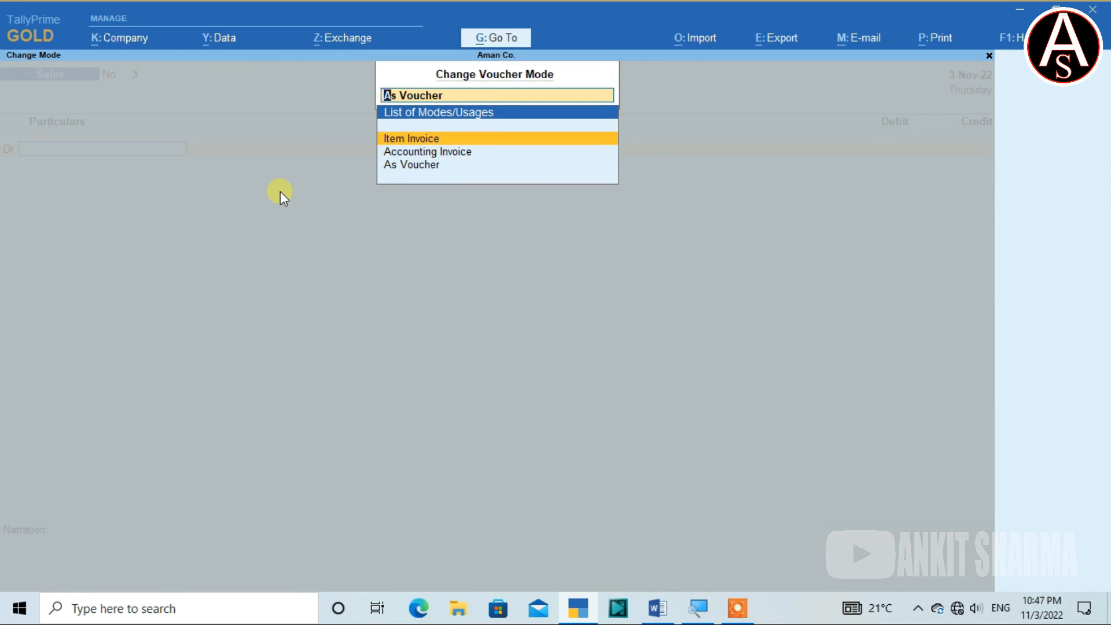
pyautogui.press('Return')
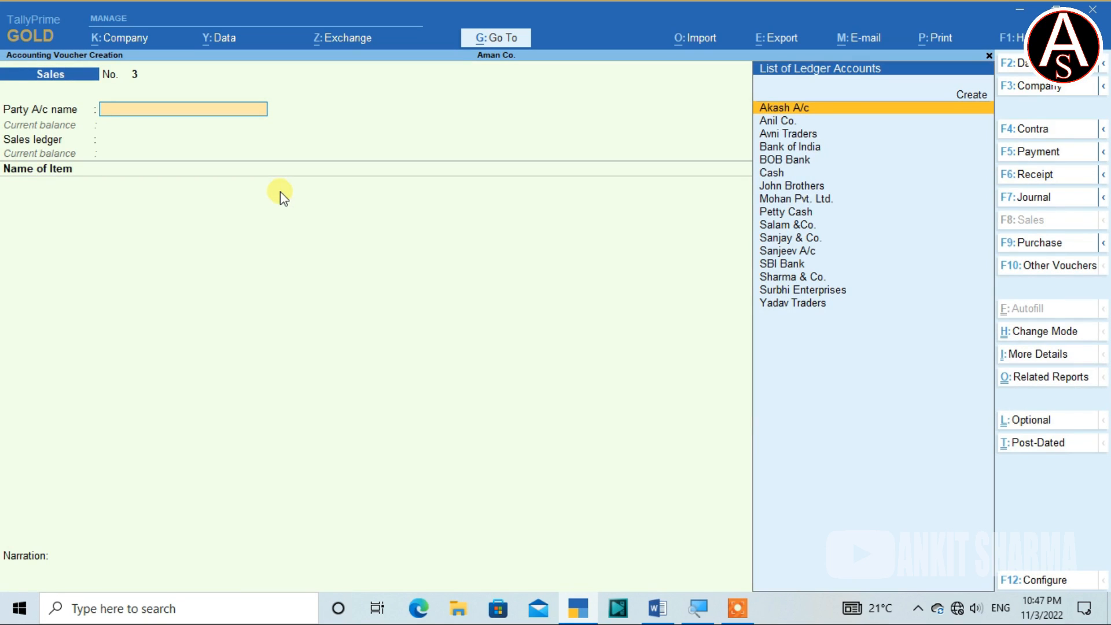
pyautogui.hotkey('ctrl', 'h')
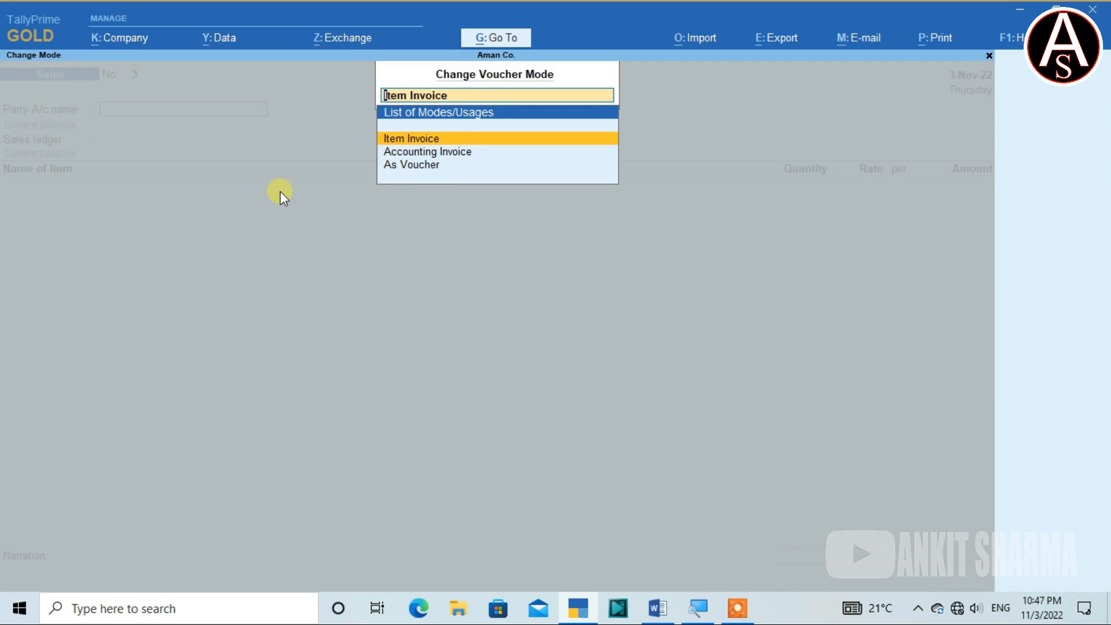
pyautogui.press('Down')
pyautogui.press('Down')
pyautogui.press('Return')
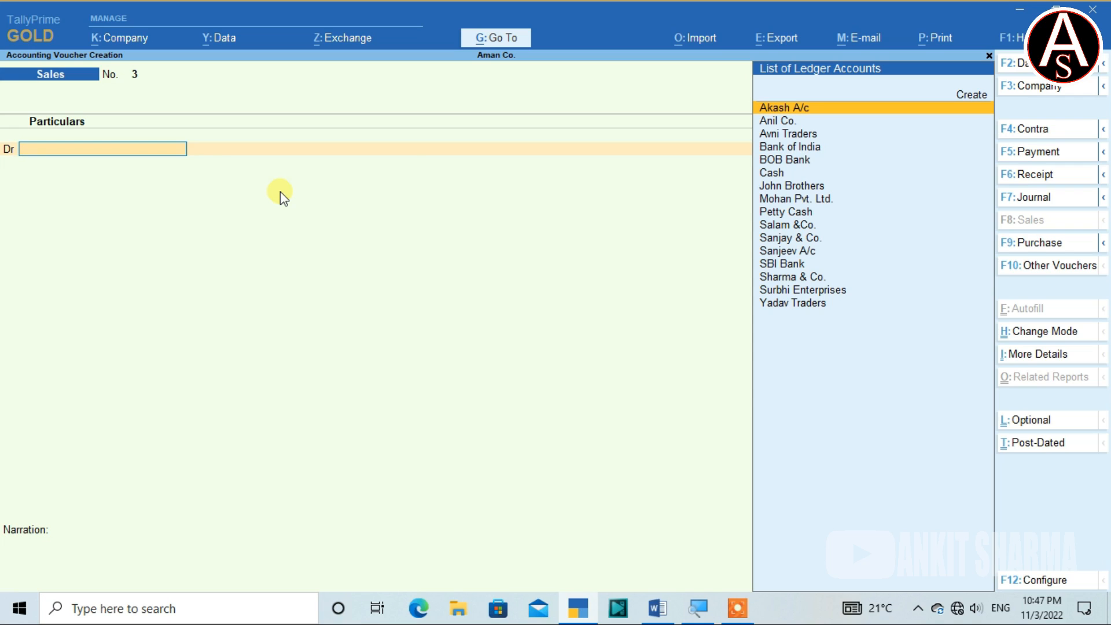
# - Start a new ledger with the name of the customer in transaction 3, under Sundry Debtors, maintaining balances bill-by-bill
pyautogui.hotkey('alt', 'c')
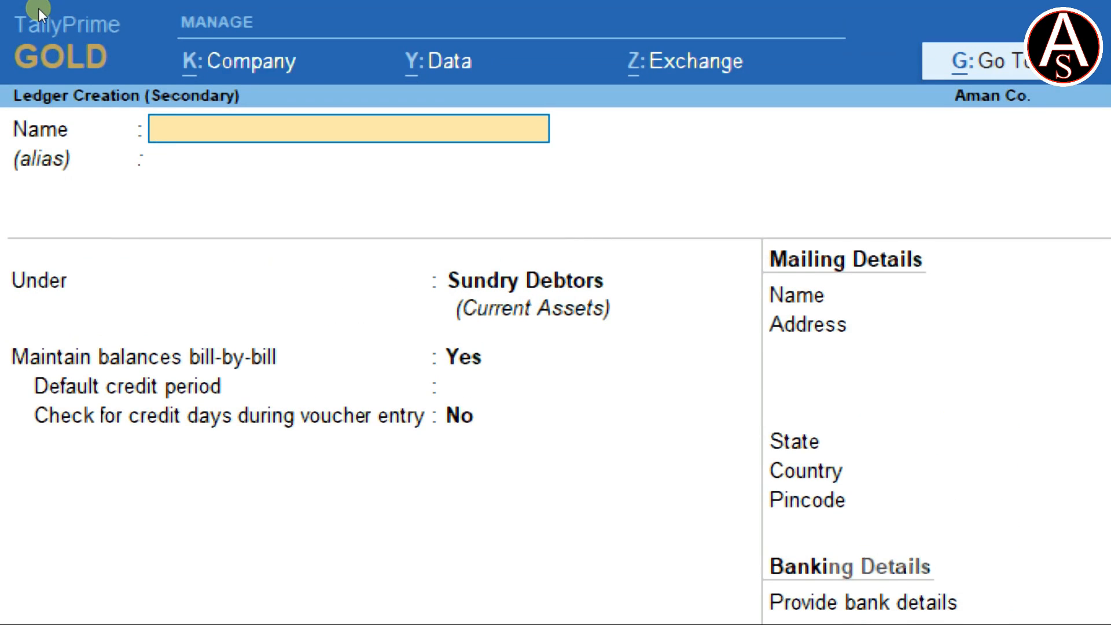
pyautogui.write('Suresh')
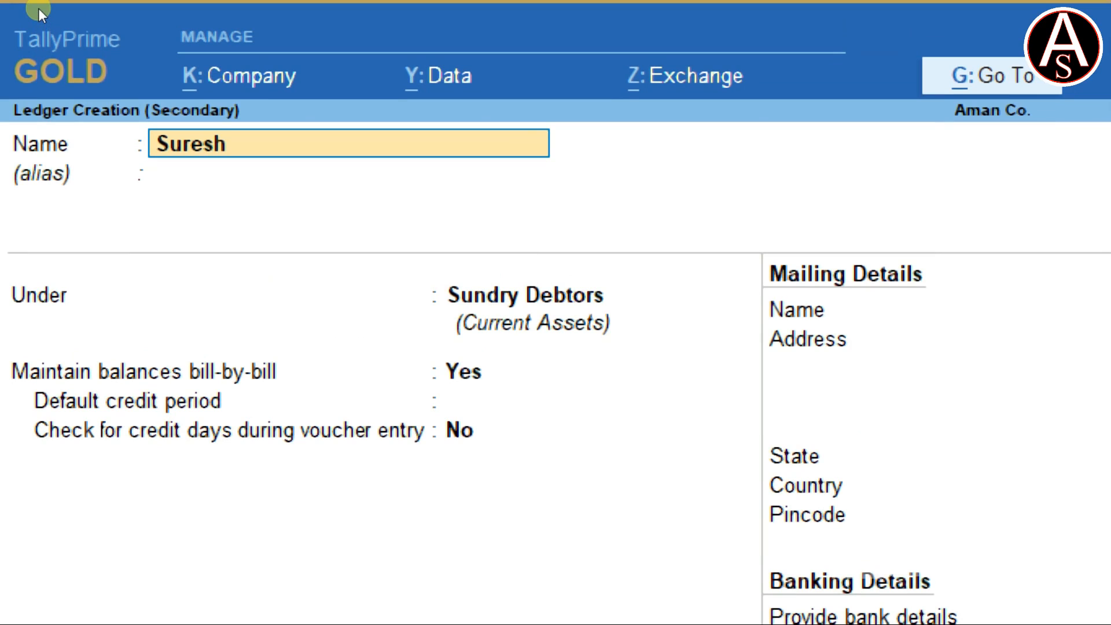
pyautogui.press('Return')
pyautogui.press('Return')
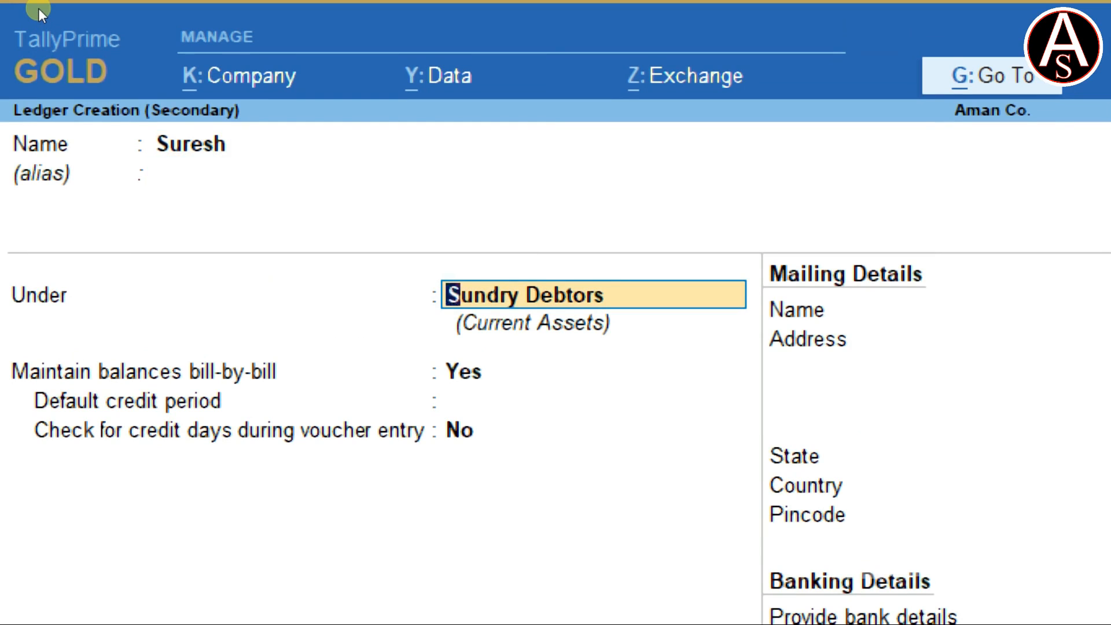
pyautogui.press('Return')
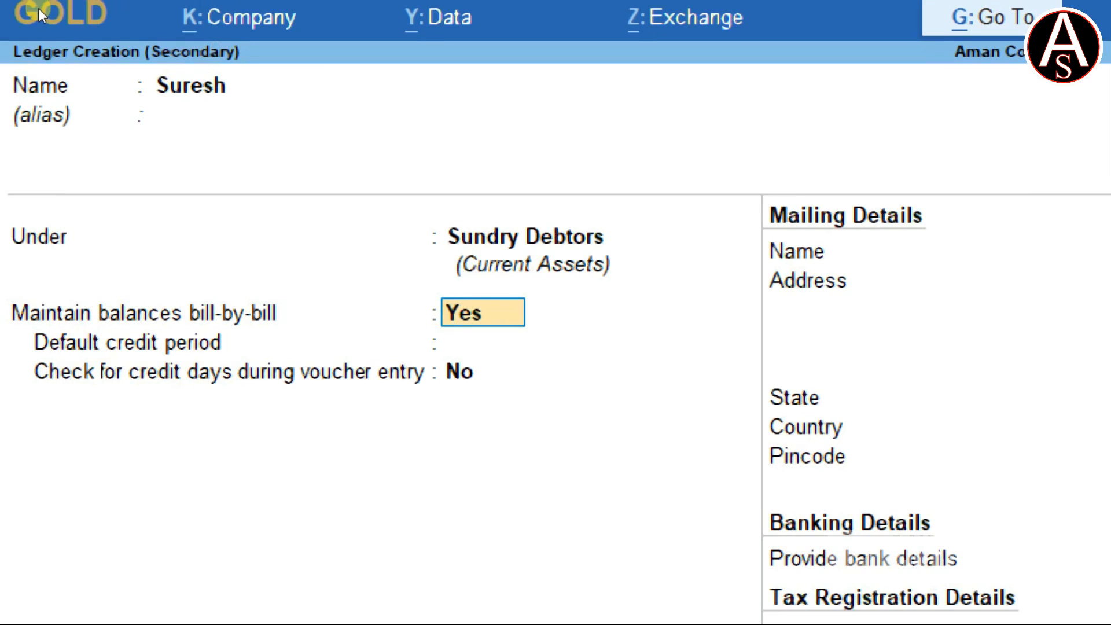
pyautogui.press('Return')
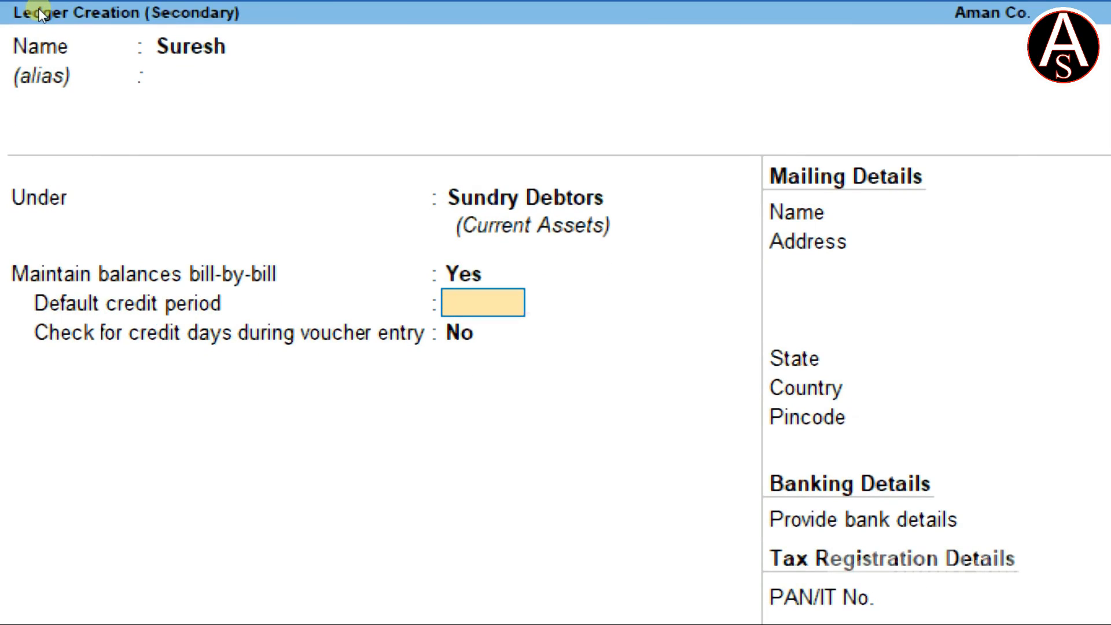
# - Set the default credit period to 15 days, enable checking credit days during voucher entry, and save the ledger
pyautogui.write('15')
pyautogui.press('Return')
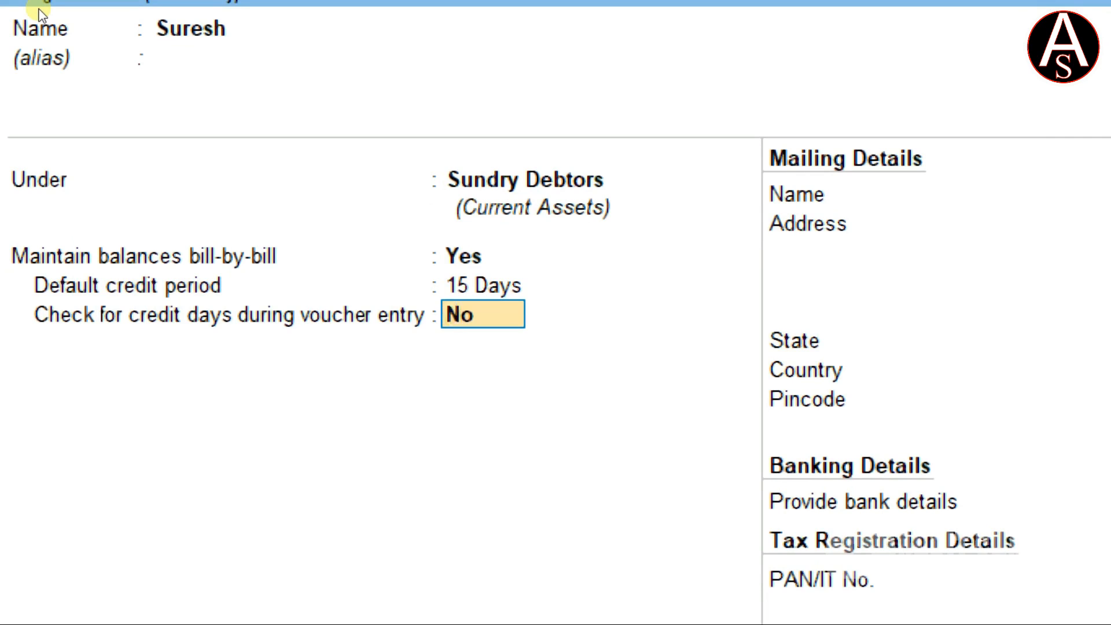
pyautogui.write('yes')
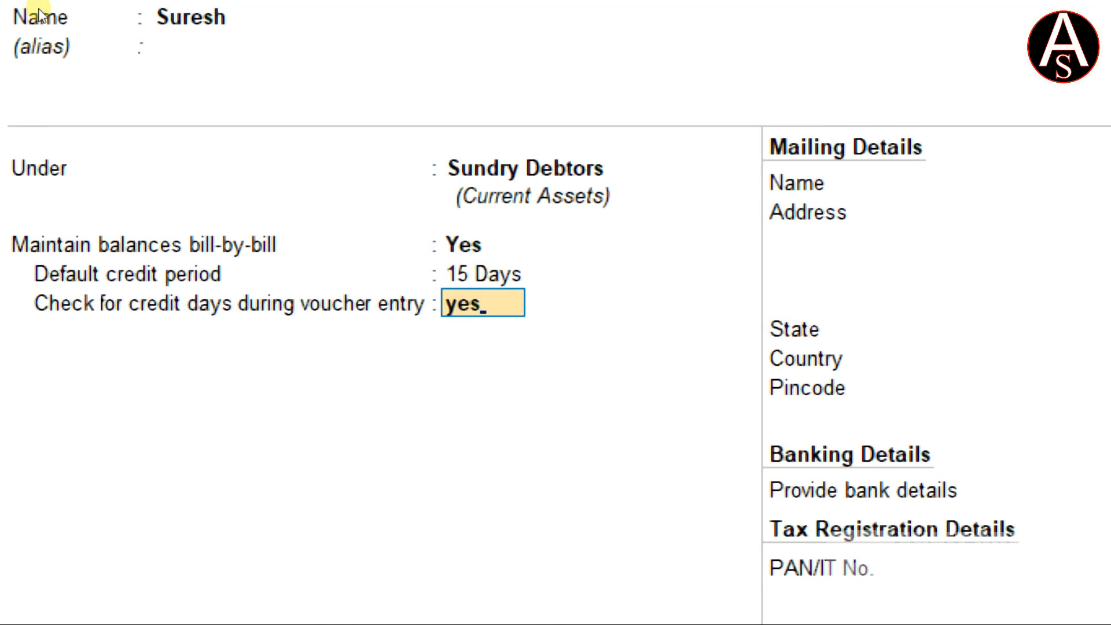
pyautogui.press('Return')
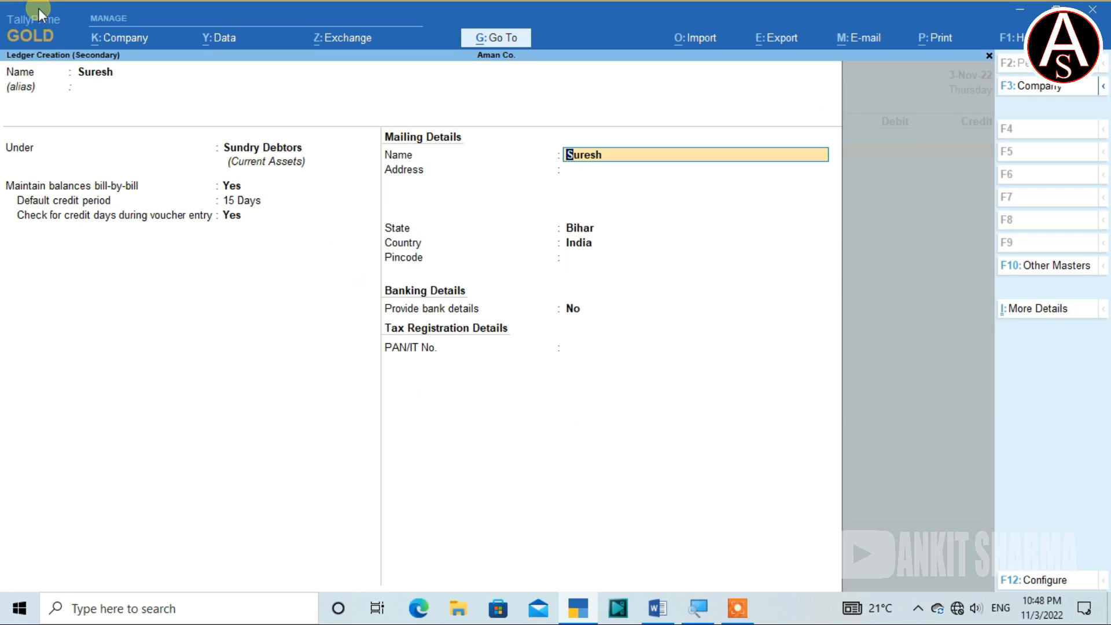
pyautogui.press('Return')
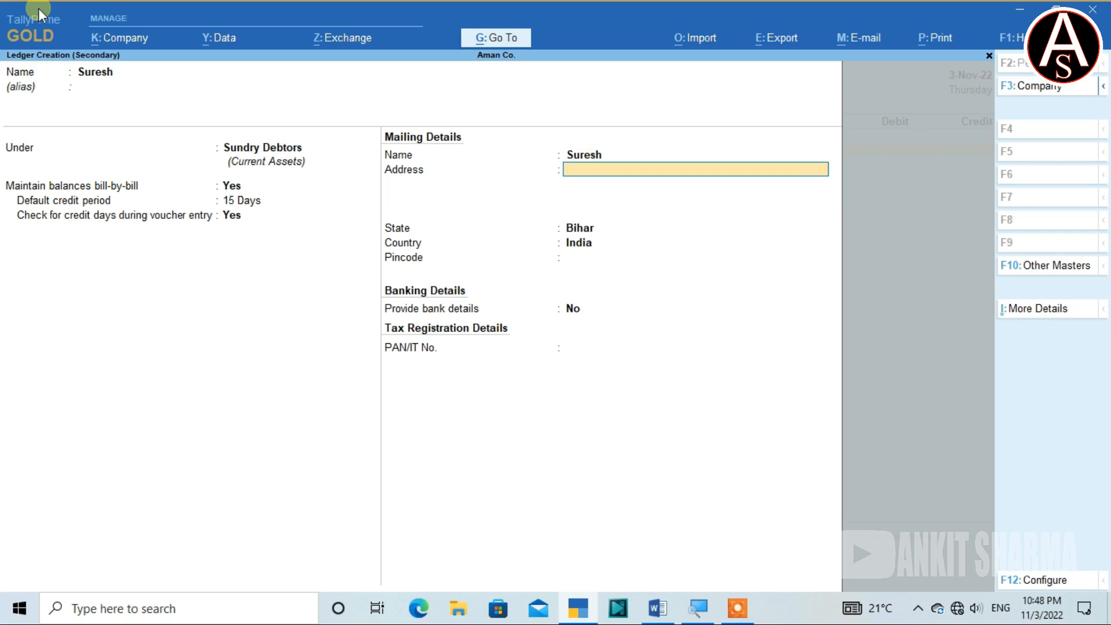
pyautogui.press('ctrl')
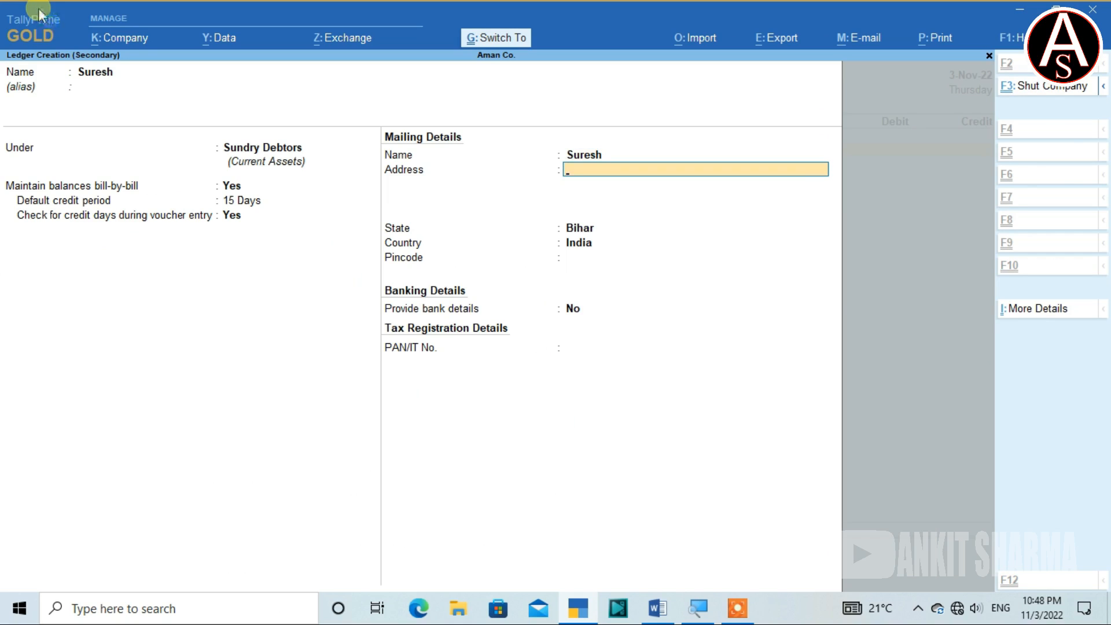
pyautogui.hotkey('ctrl', 'a')
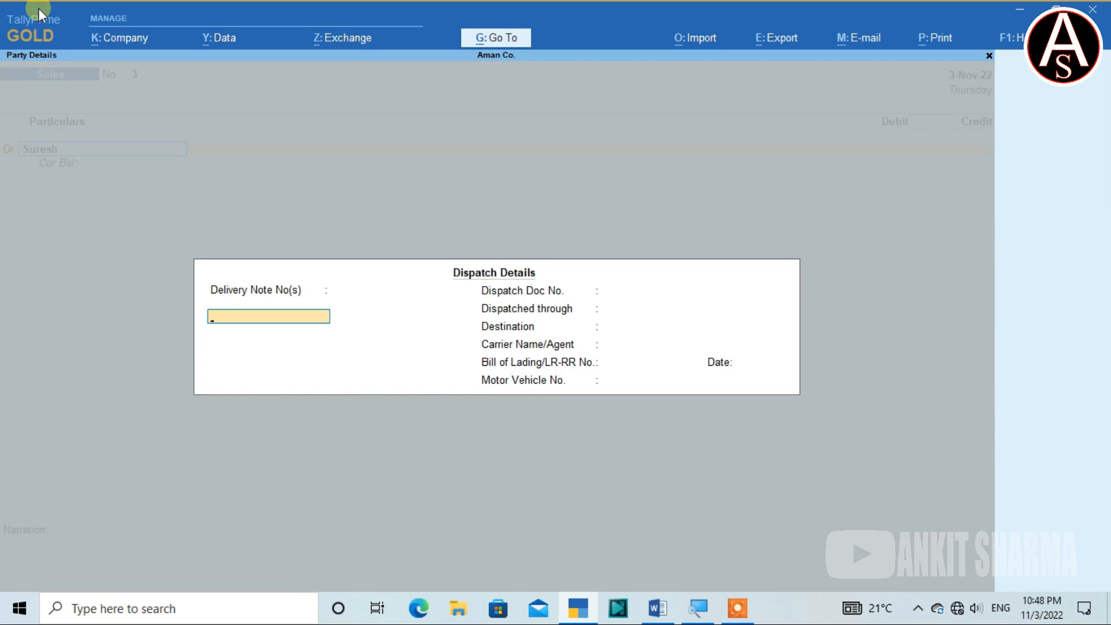
# - Accept the dispatch details without entries and the default party details for the new customer
pyautogui.press('ctrl')
pyautogui.hotkey('ctrl', 'a')
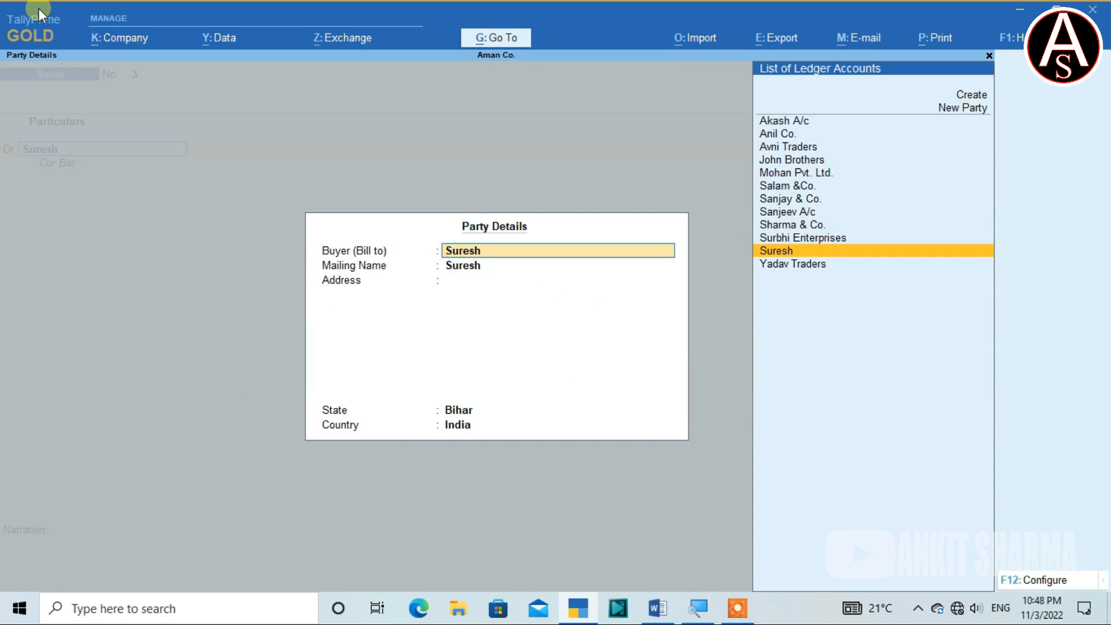
pyautogui.hotkey('ctrl', 'a')
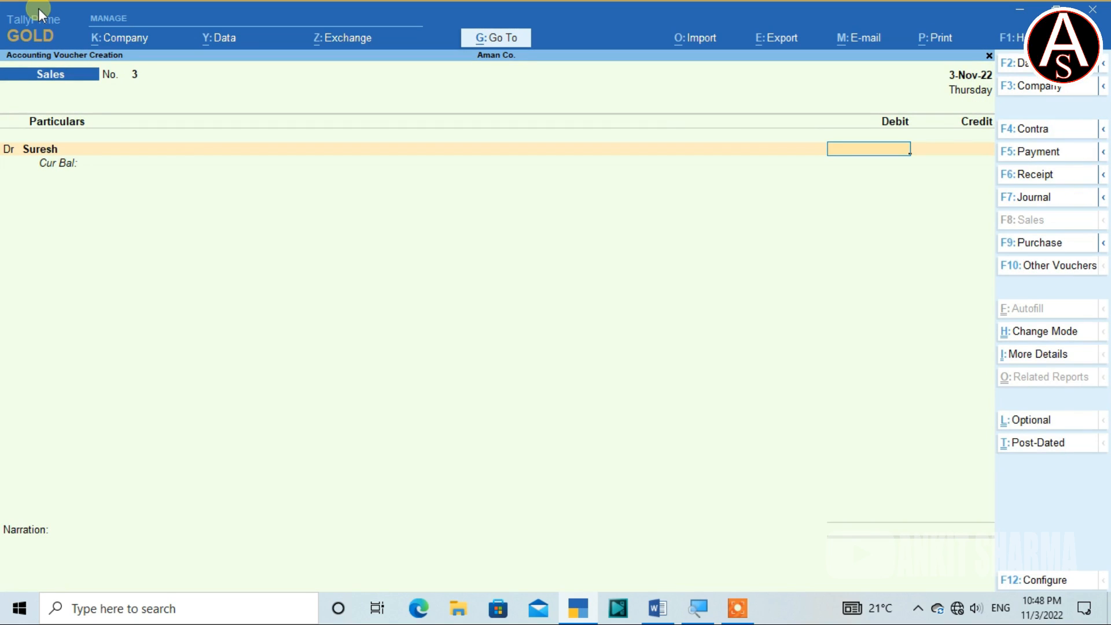
# - Debit the customer 8,500 and accept the bill-wise allocation as New Ref 3 with 15 credit days
pyautogui.write('8500')
pyautogui.press('Return')
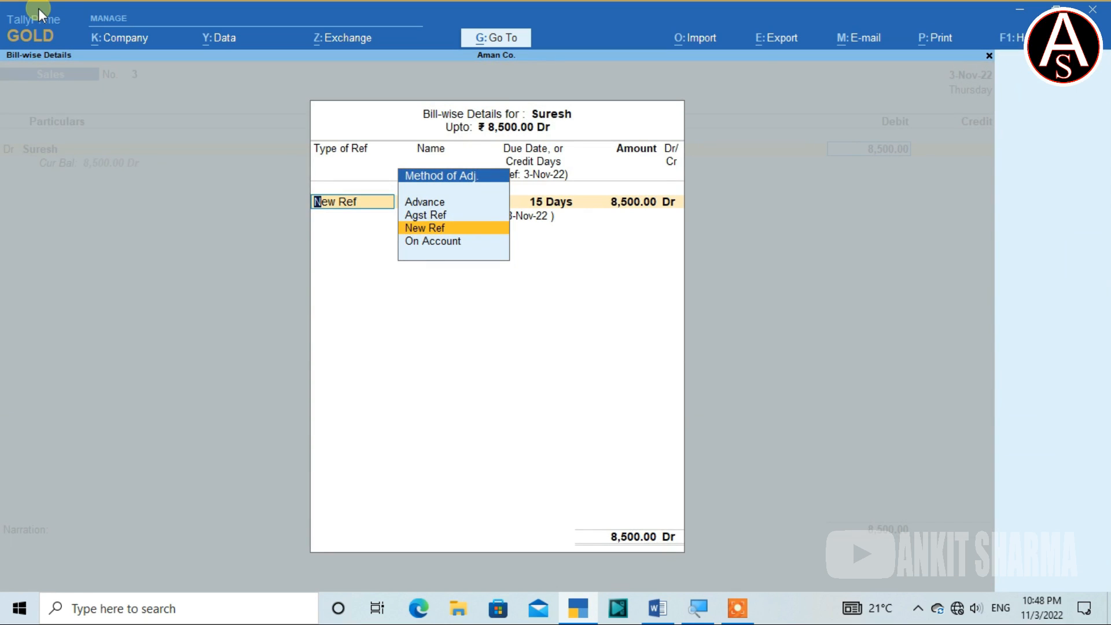
pyautogui.press('Return')
pyautogui.press('Return')
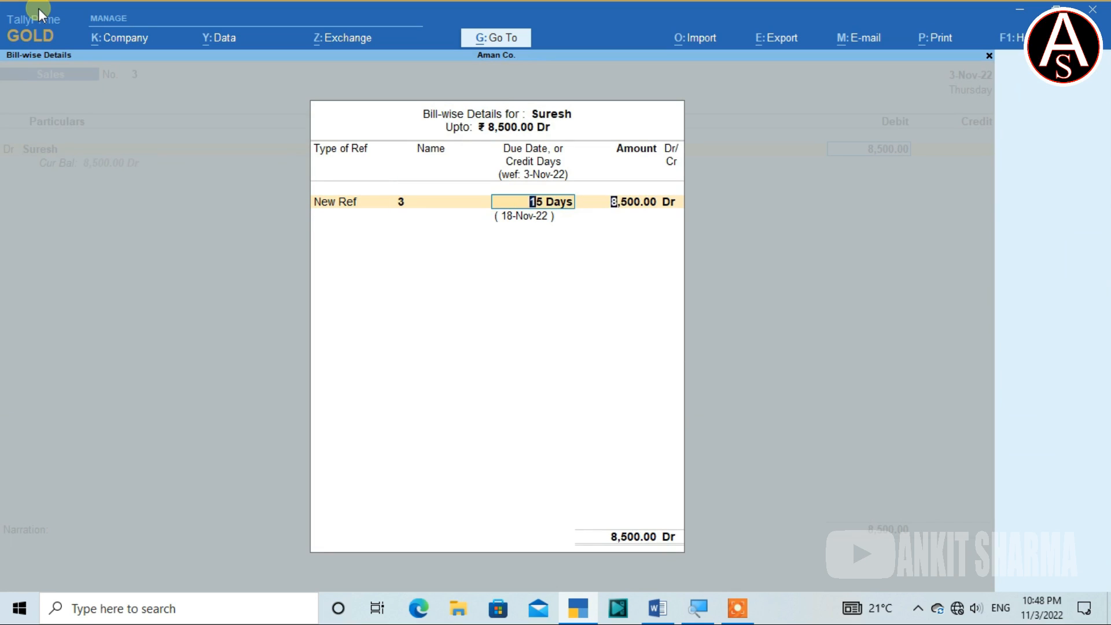
pyautogui.press('Return')
pyautogui.press('Return')
pyautogui.press('Return')
pyautogui.press('Return')
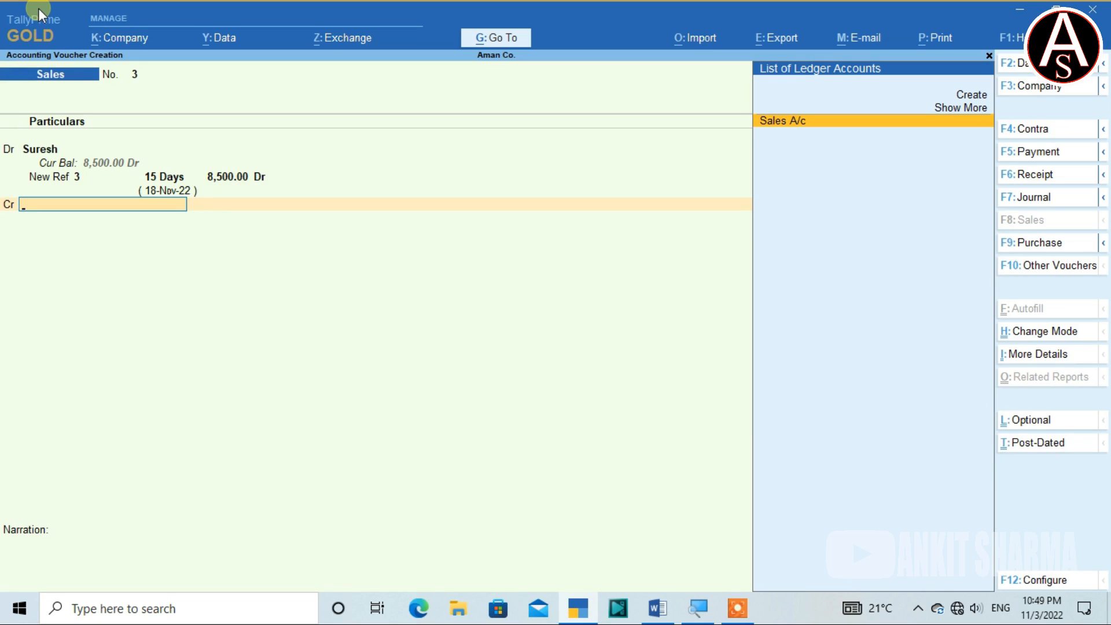
# - Credit Sales A/c with 8,500, leaving the inventory allocations empty
pyautogui.press('Return')
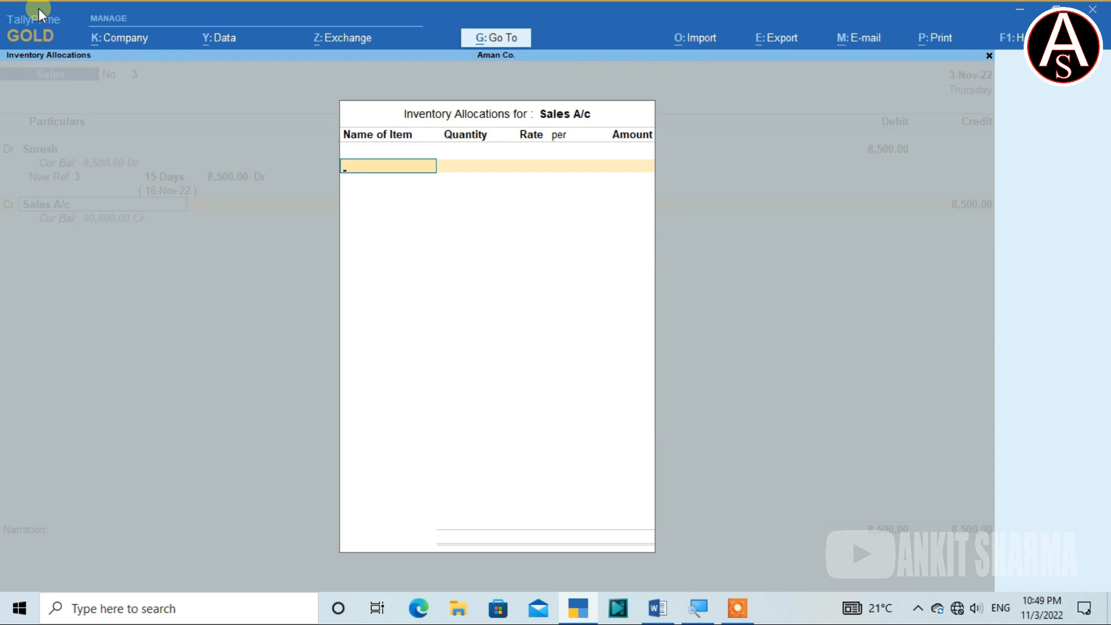
pyautogui.press('Return')
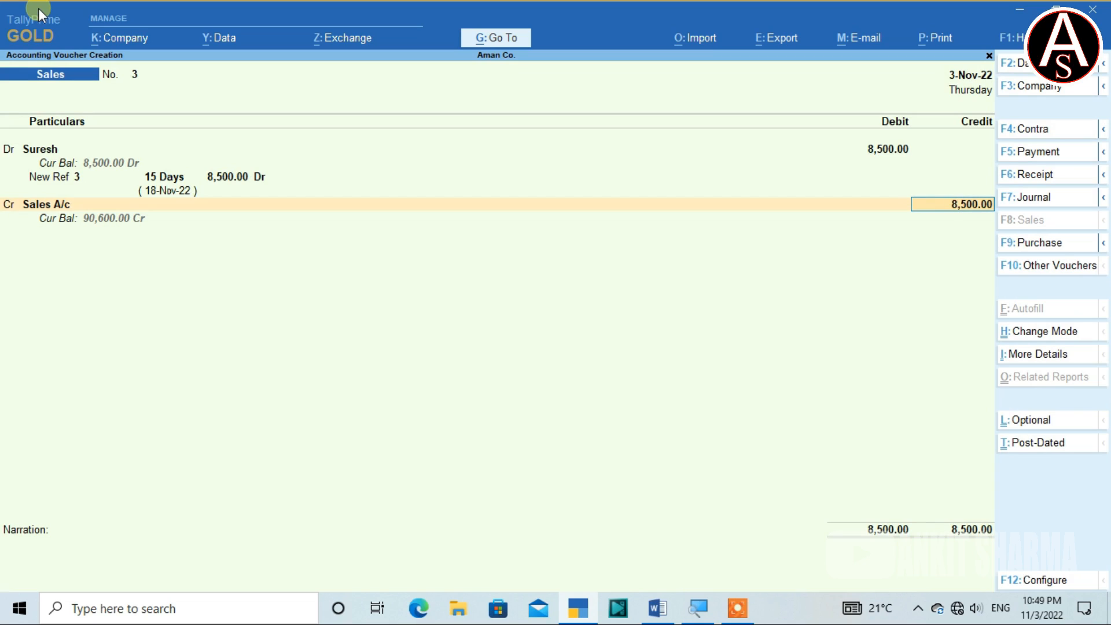
pyautogui.press('Return')
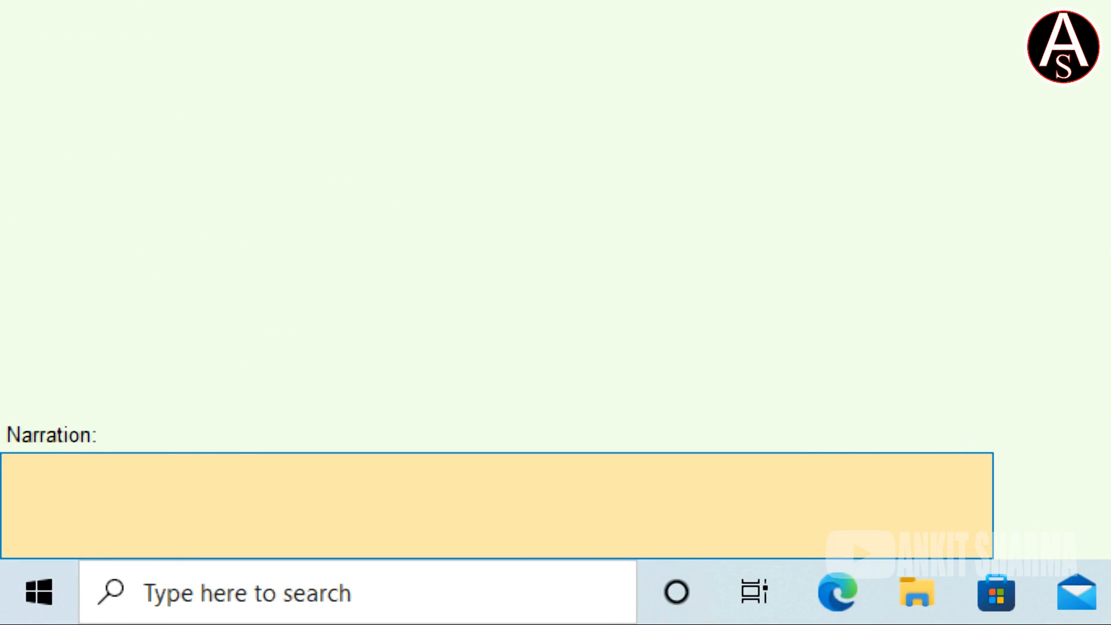
# - Enter the narration "being goods sold on credit" and save the sales voucher
pyautogui.write('being goods sold on credit')
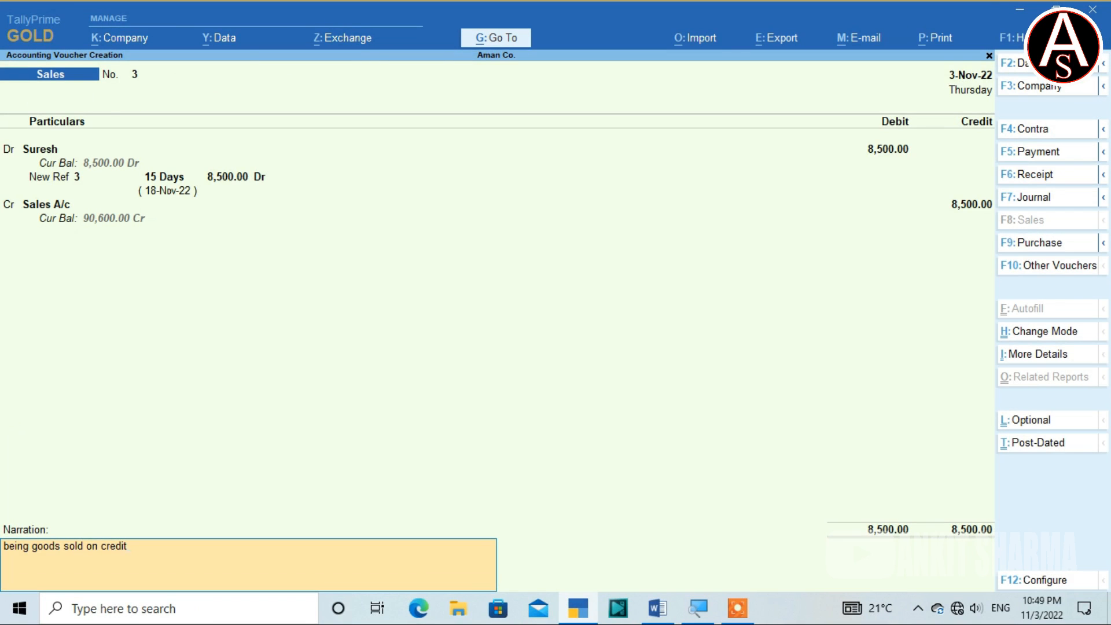
pyautogui.press('Return')
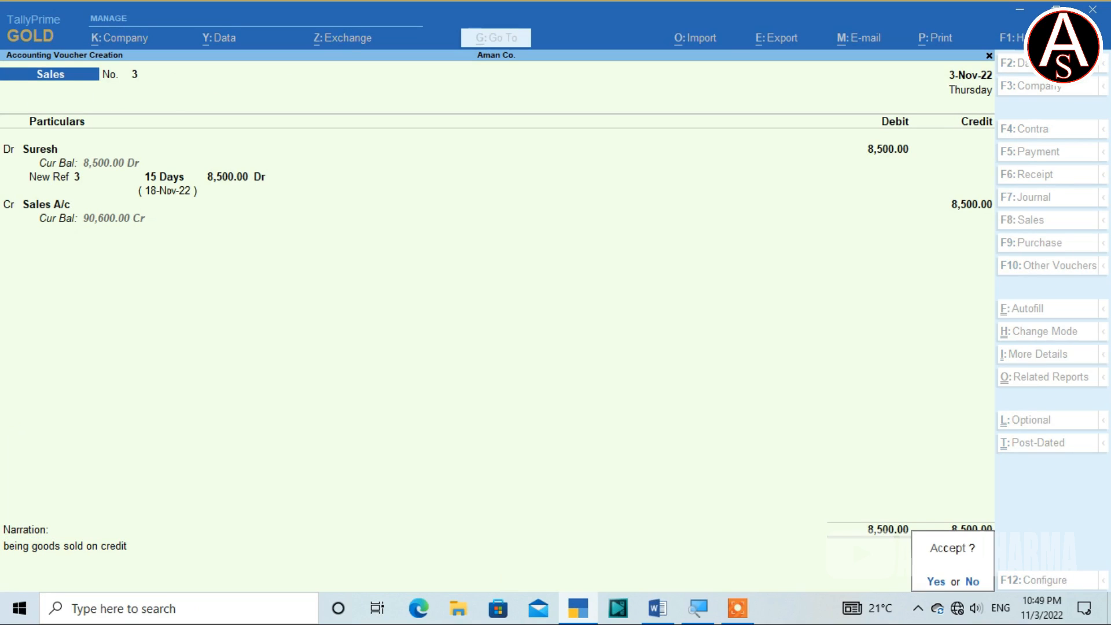
pyautogui.press('y')
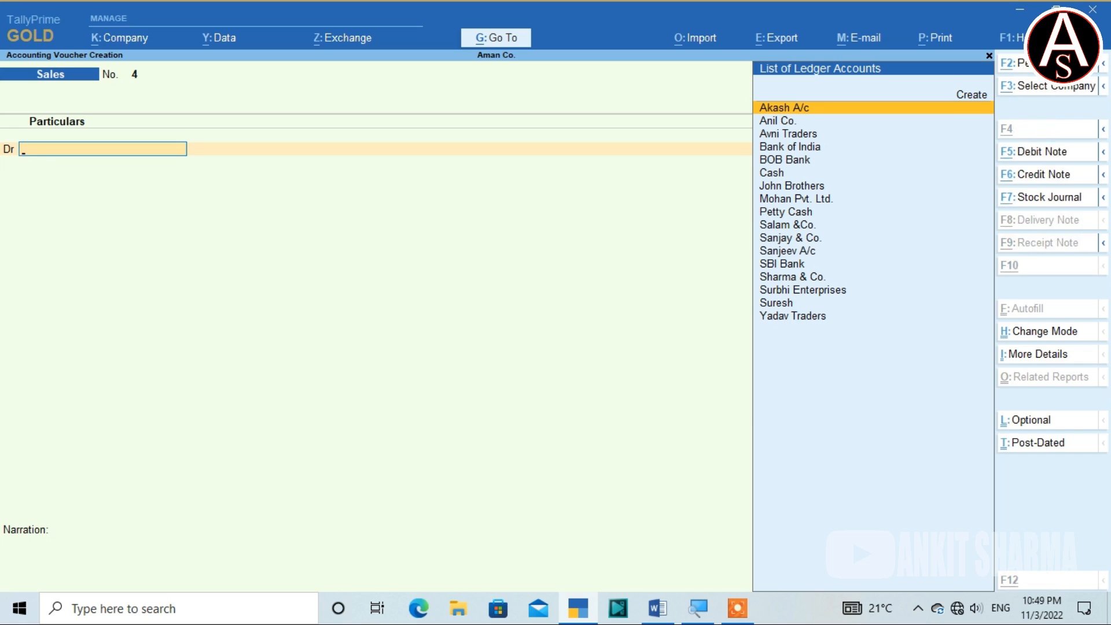
# - Check the fourth credit sale in the Word document and, back in TallyPrime, create a ledger with that customer's name under Sundry Debtors
pyautogui.hotkey('alt', 'Tab')
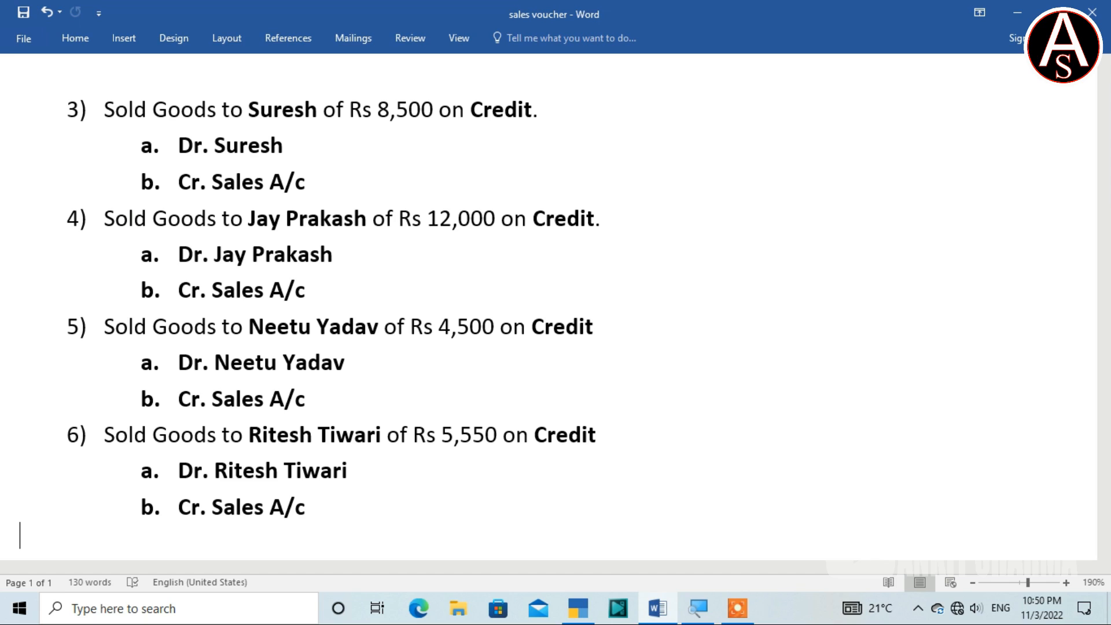
pyautogui.hotkey('alt', 'Tab')
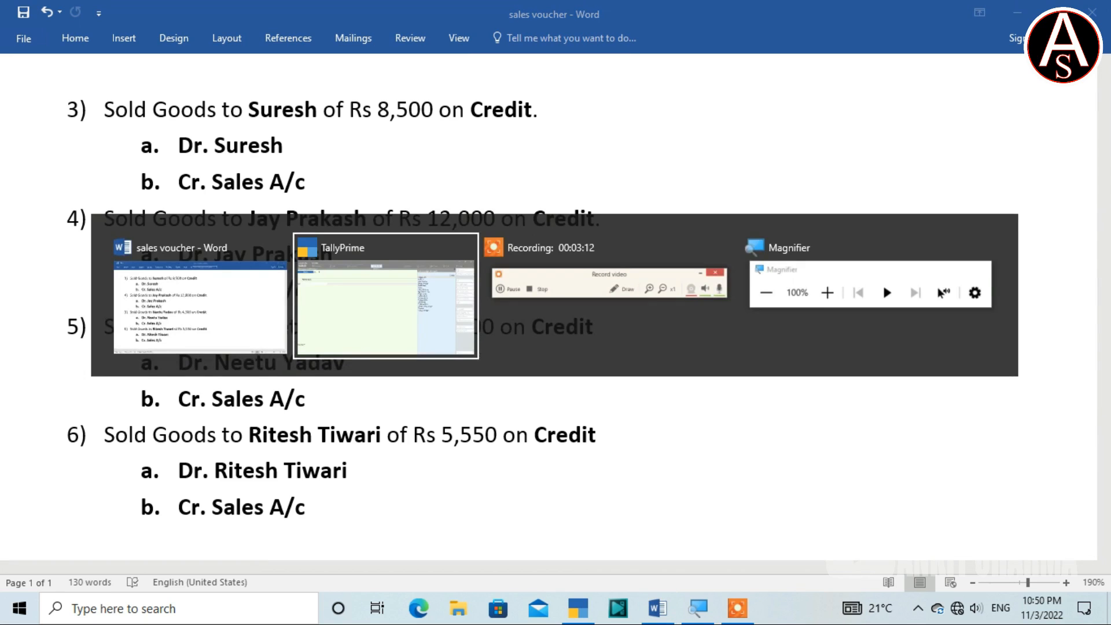
pyautogui.press('alt')
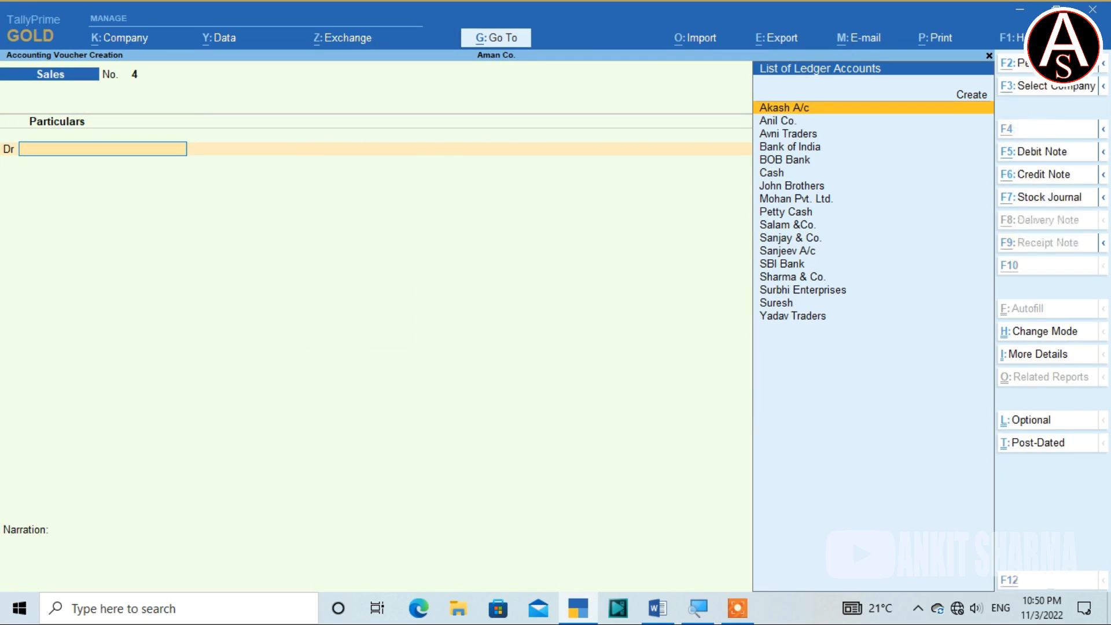
pyautogui.hotkey('alt', 'c')
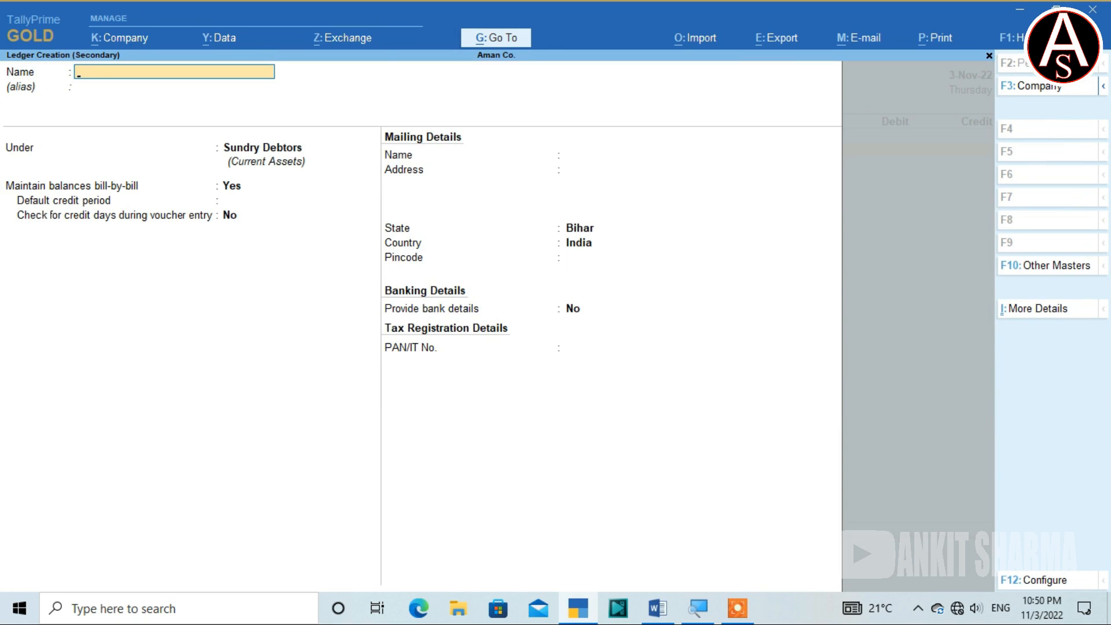
pyautogui.write('Jay Parakash')
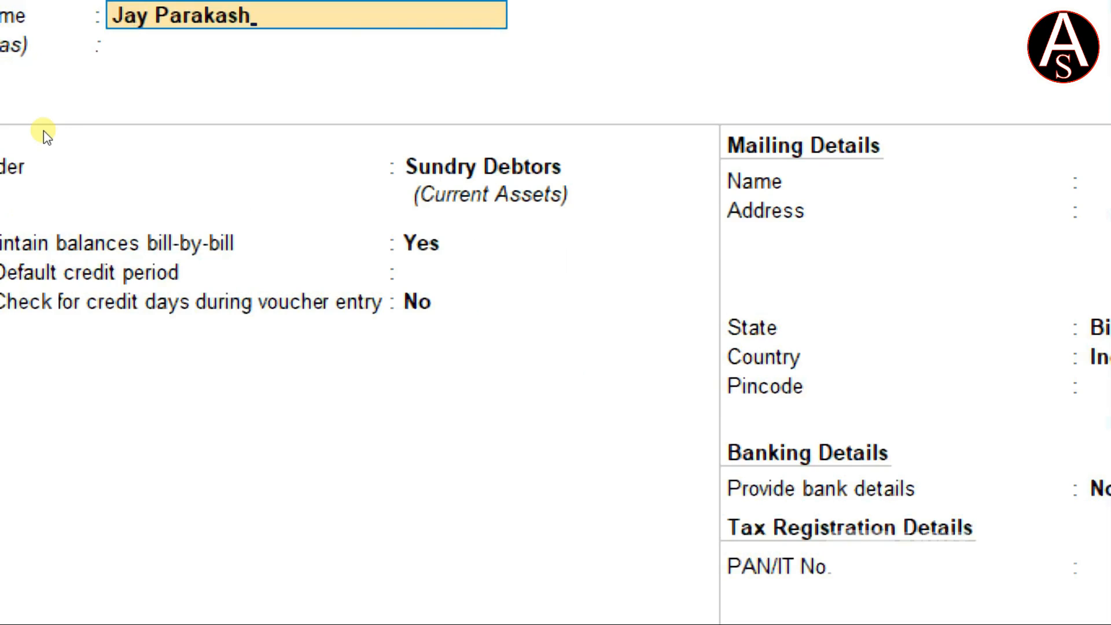
pyautogui.press('Return')
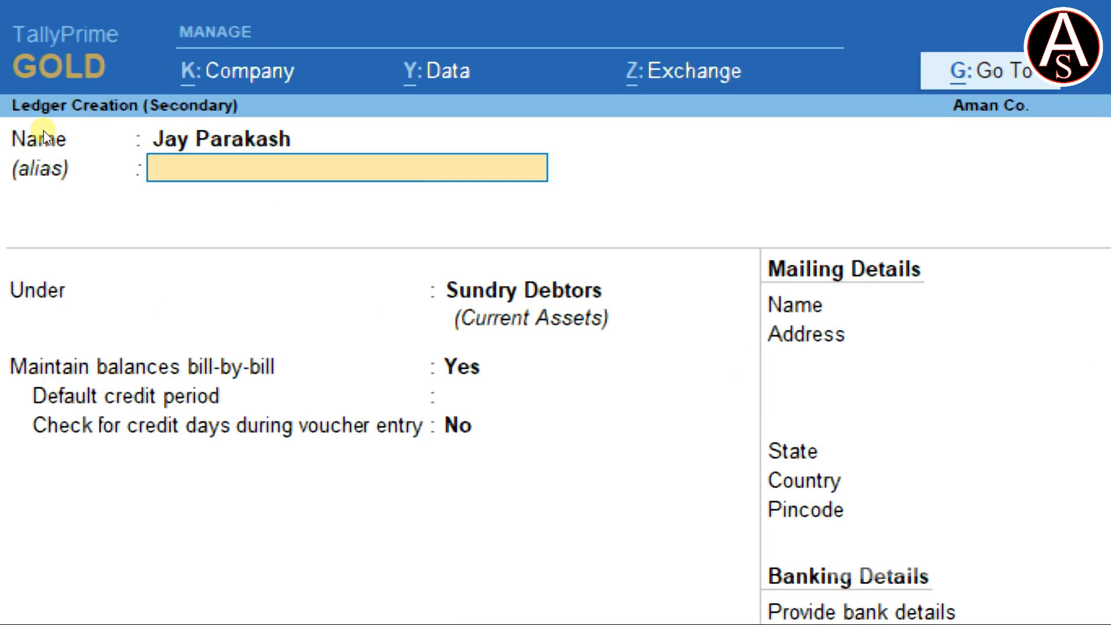
pyautogui.press('Return')
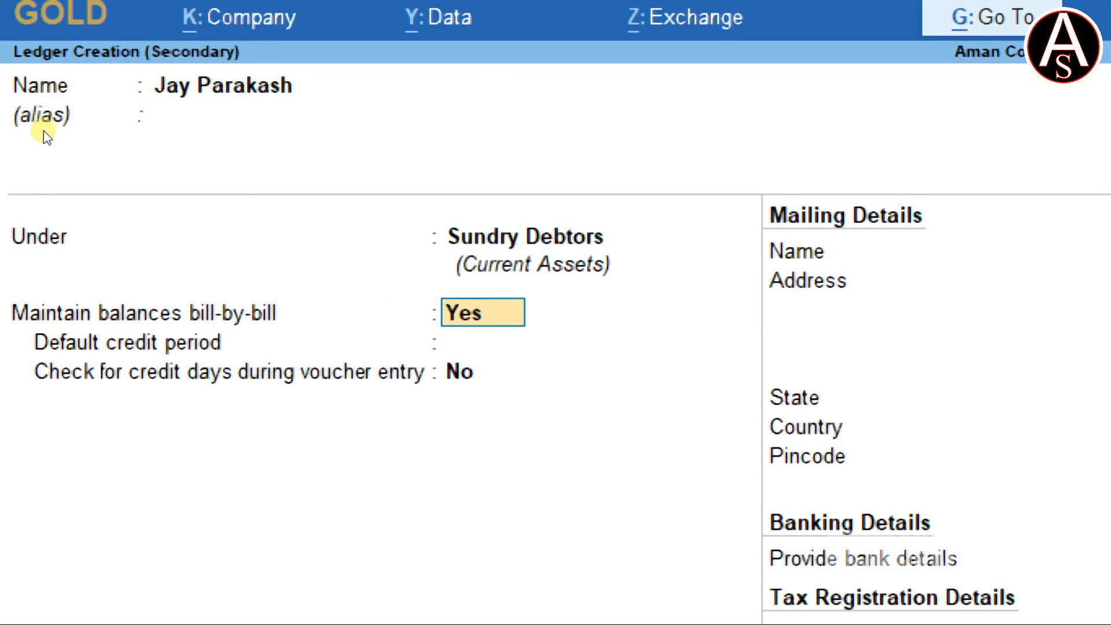
# - Set the ledger's default credit period to 15 days, enable checking credit days during voucher entry, and save the ledger
pyautogui.press('Return')
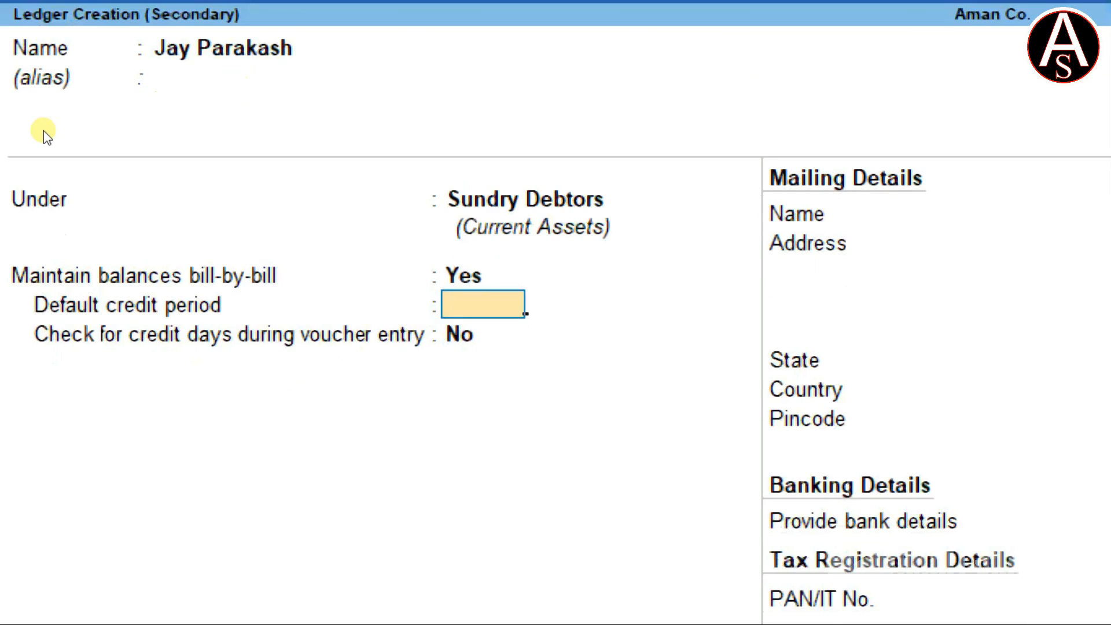
pyautogui.write('15')
pyautogui.press('Return')
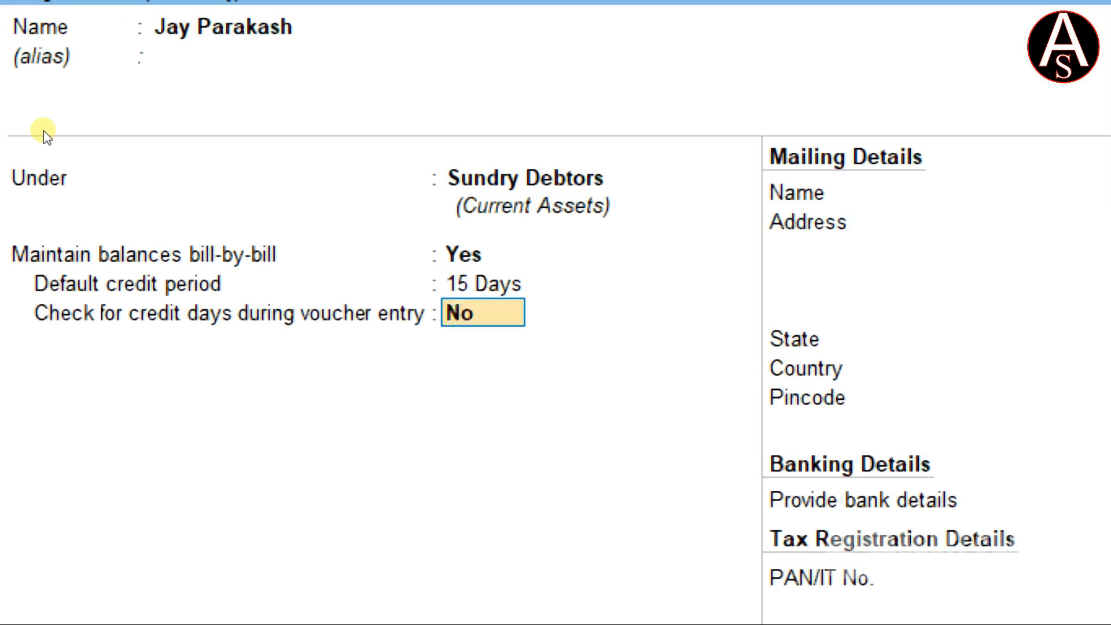
pyautogui.write('y')
pyautogui.press('Return')
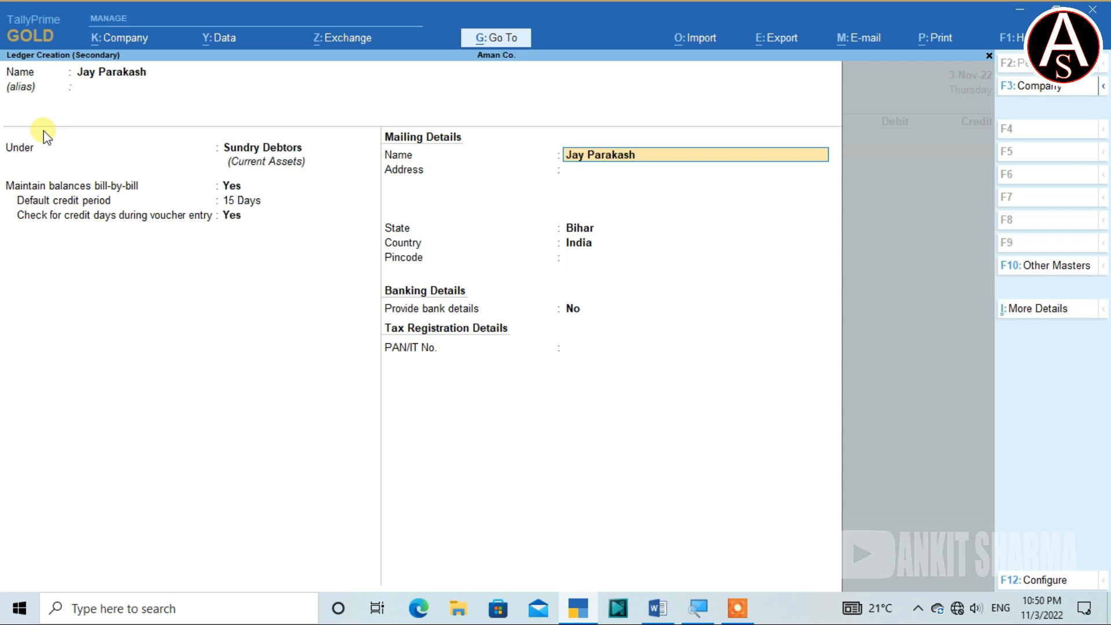
pyautogui.press('ctrl')
pyautogui.hotkey('ctrl', 'a')
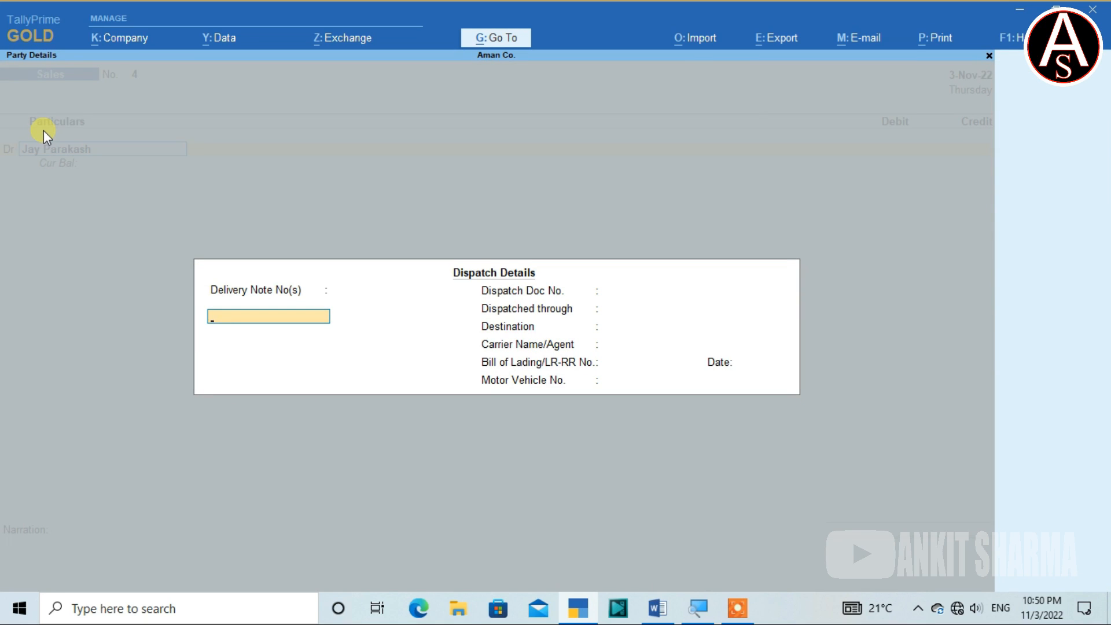
# - Accept the dispatch and party details, and debit the customer 12,000 as New Ref 4 with 15 credit days
pyautogui.hotkey('ctrl', 'a')
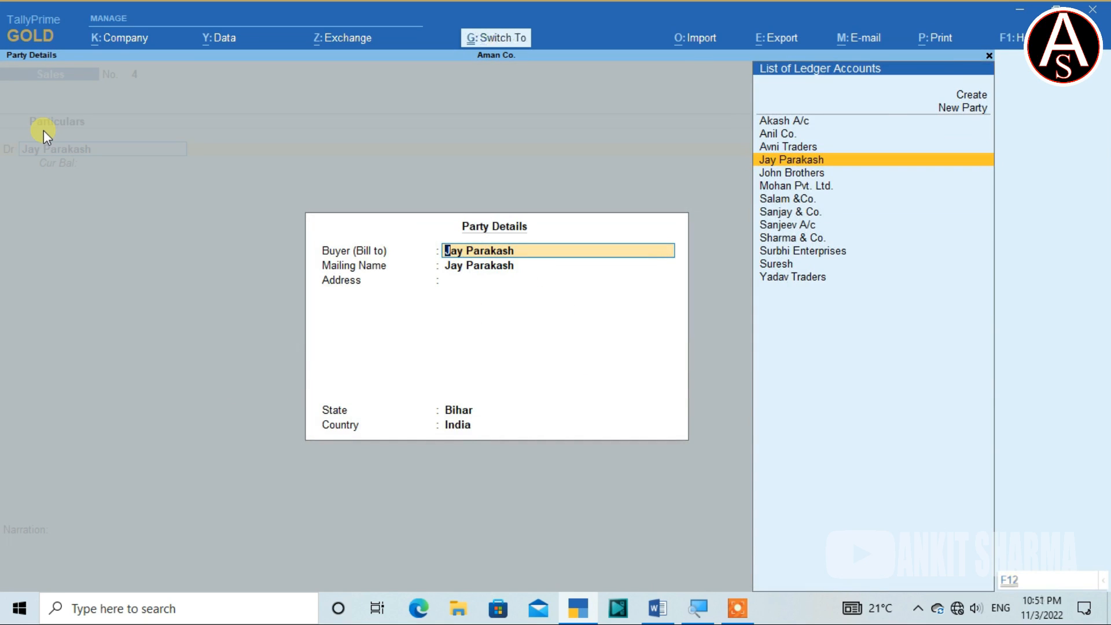
pyautogui.hotkey('ctrl', 'a')
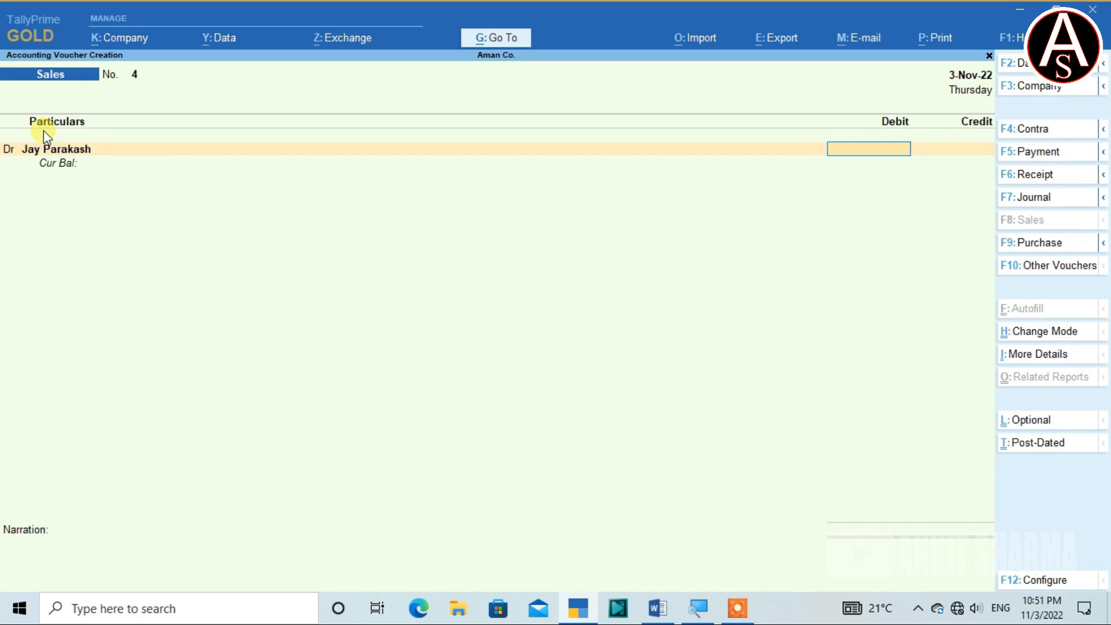
pyautogui.write('12000')
pyautogui.press('Return')
pyautogui.press('Return')
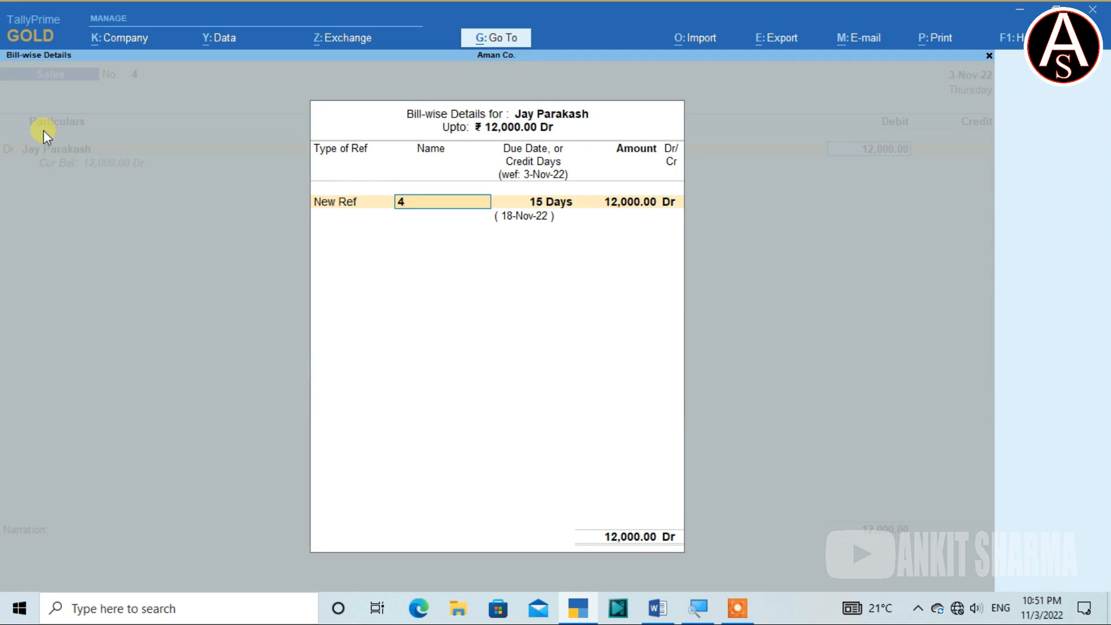
pyautogui.press('Return')
pyautogui.press('Return')
pyautogui.press('Return')
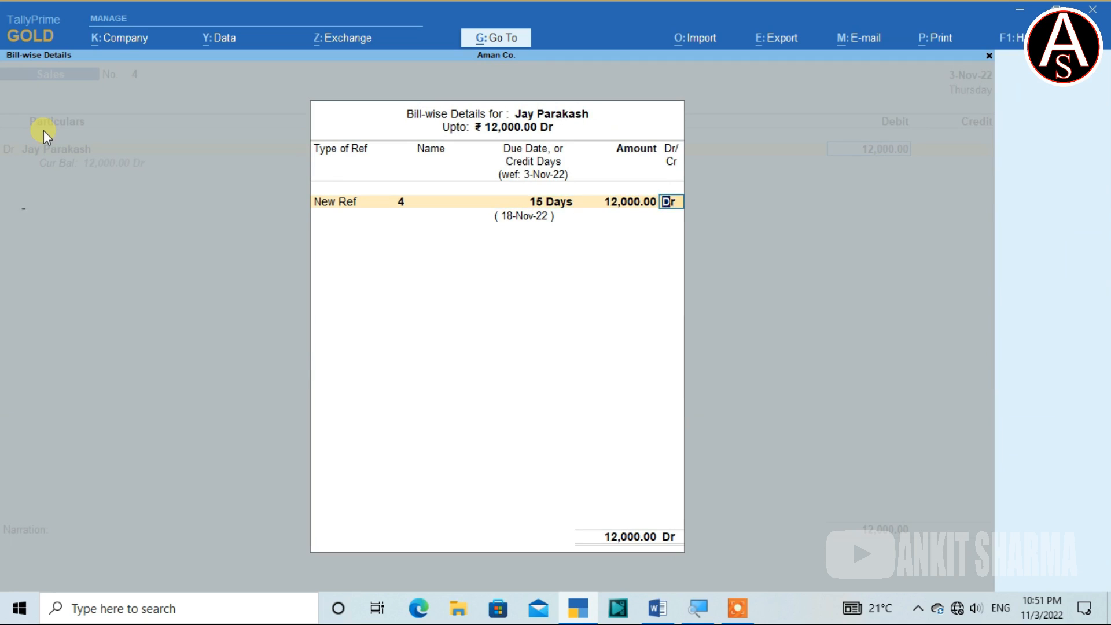
pyautogui.press('Return')
# - Credit Sales A/c with 12,000, leaving the inventory allocations empty
pyautogui.press('Return')
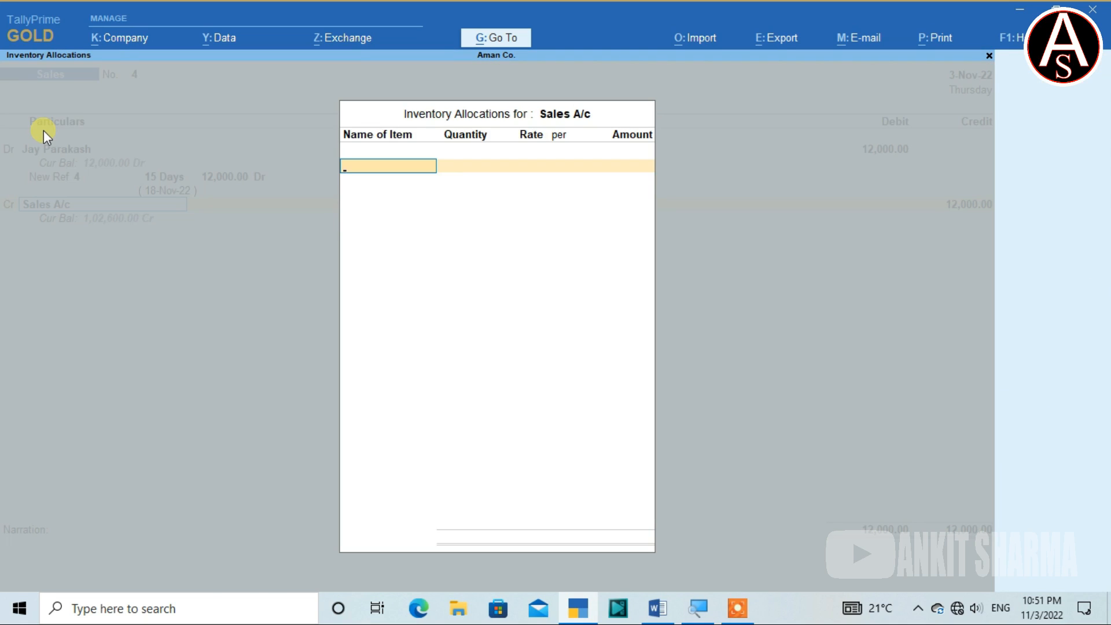
pyautogui.press('Return')
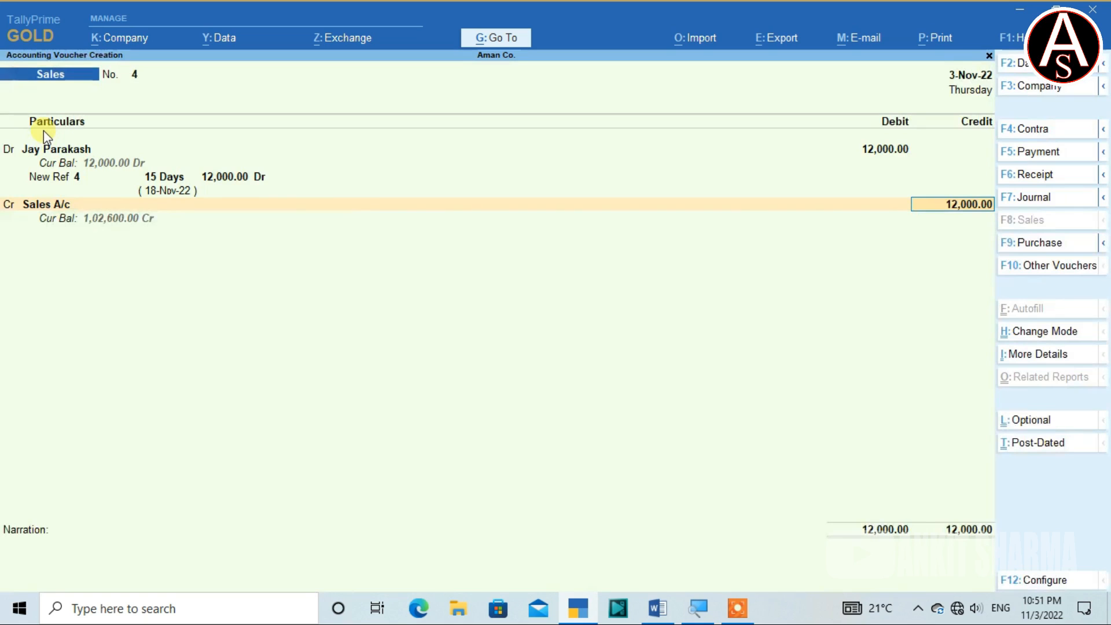
pyautogui.press('Return')
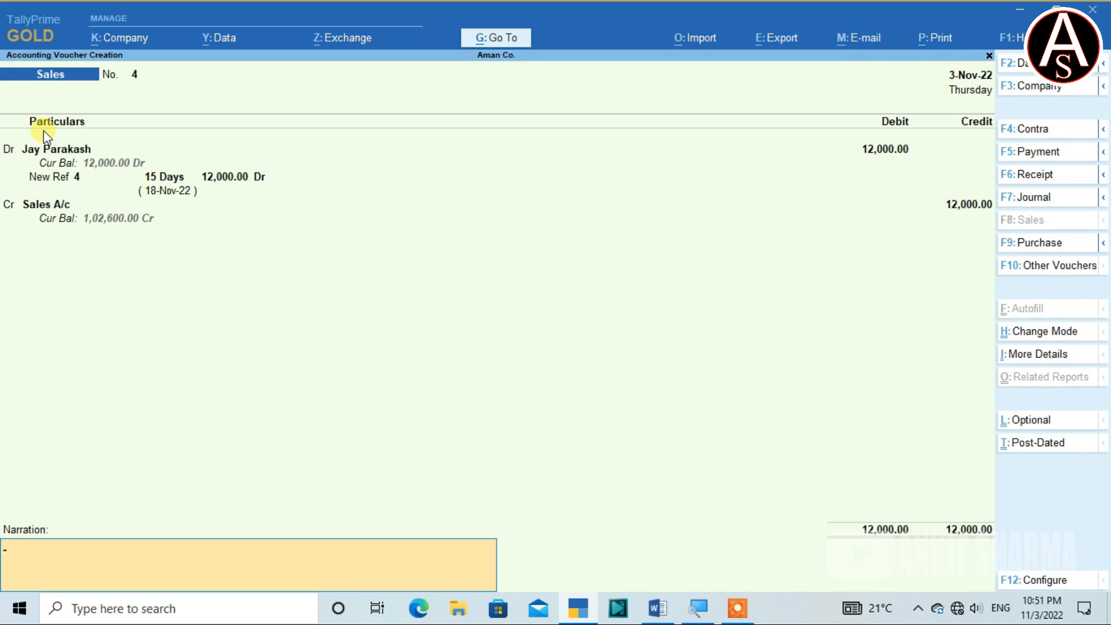
# - Add the narration "being goods sold on credit" and save the fourth sales voucher
pyautogui.press('ctrl')
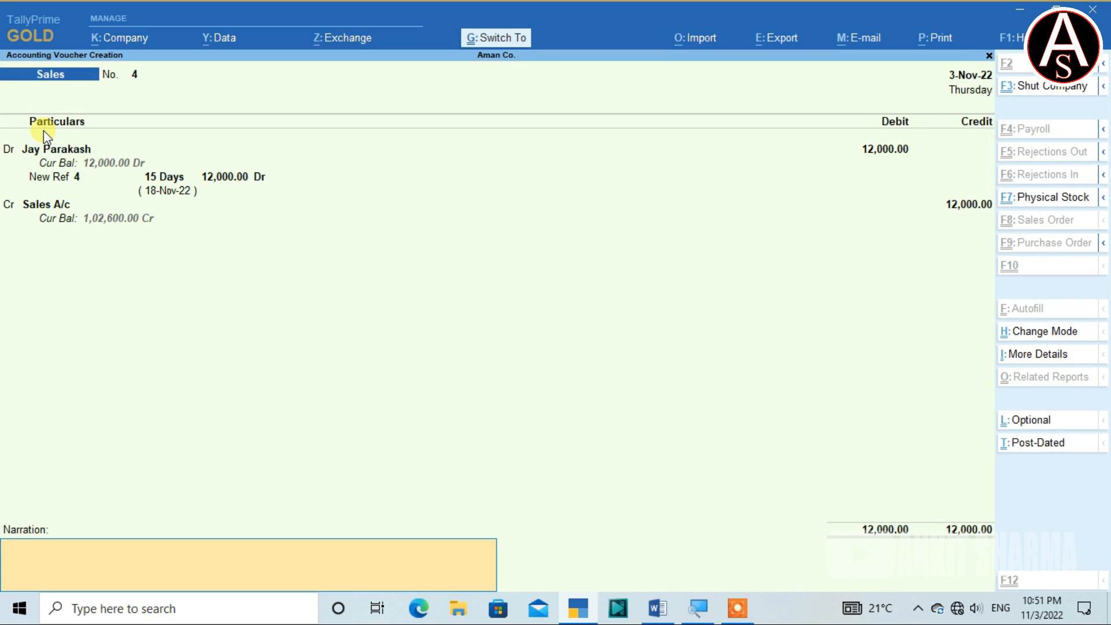
pyautogui.write('being goods sold on credit')
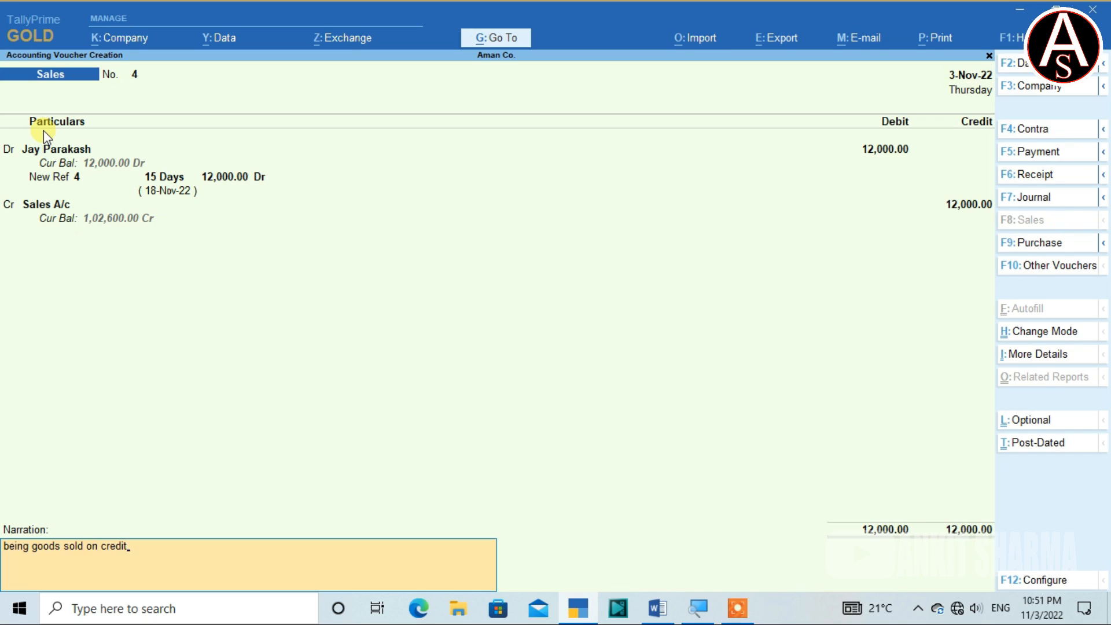
pyautogui.press('Return')
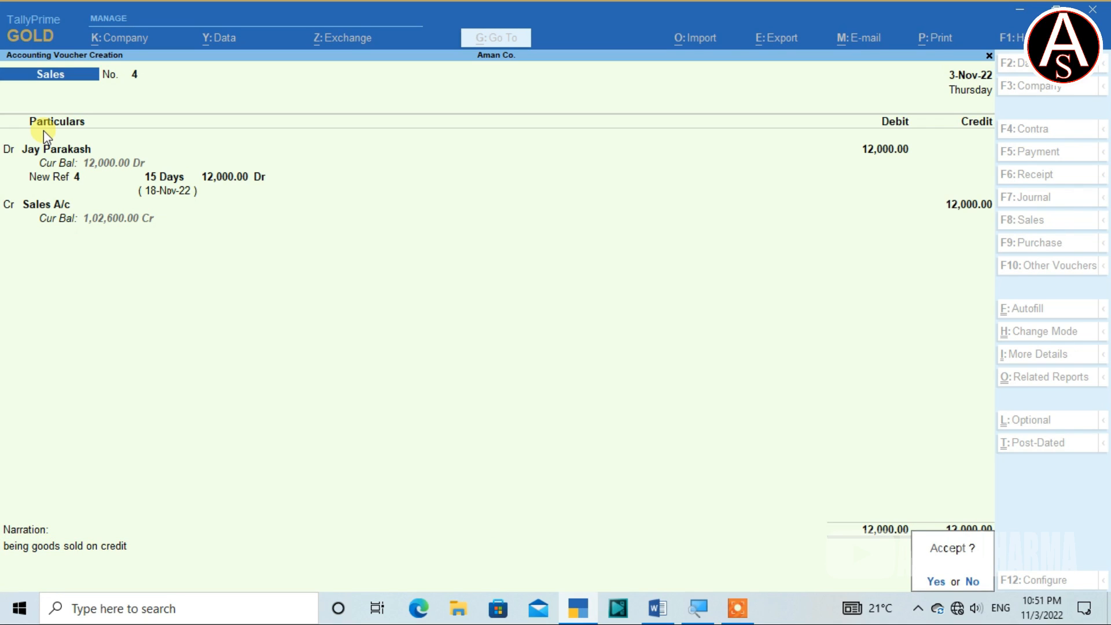
pyautogui.press('Return')
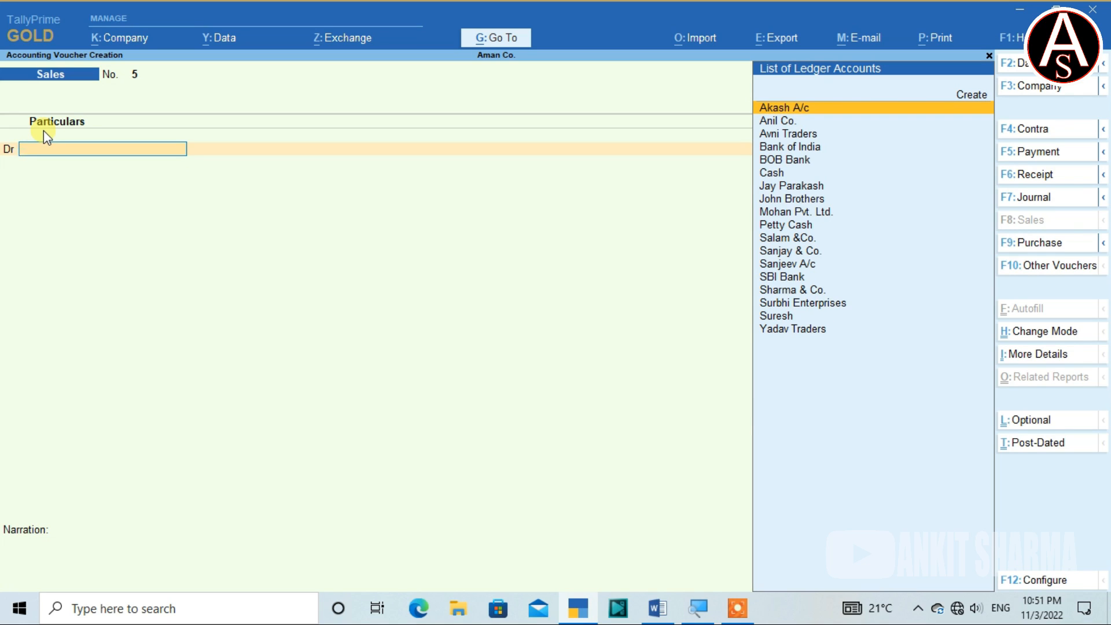
# - Check the fifth credit sale in the Word document and, back in TallyPrime, create a ledger with that customer's name under Sundry Debtors
pyautogui.hotkey('alt', 'Tab')
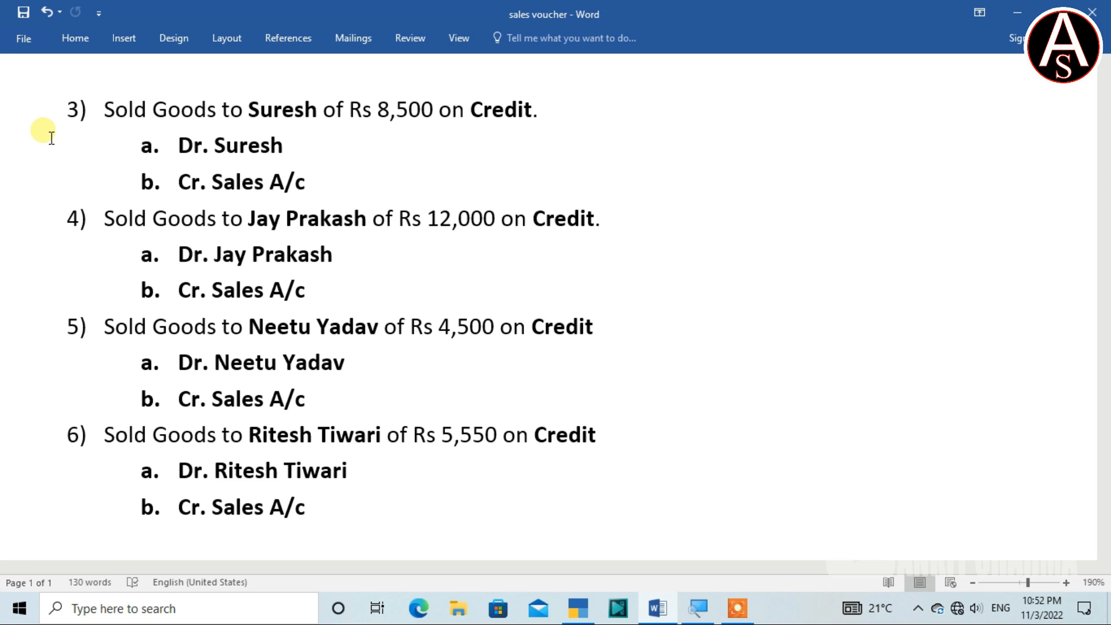
pyautogui.hotkey('alt', 'Tab')
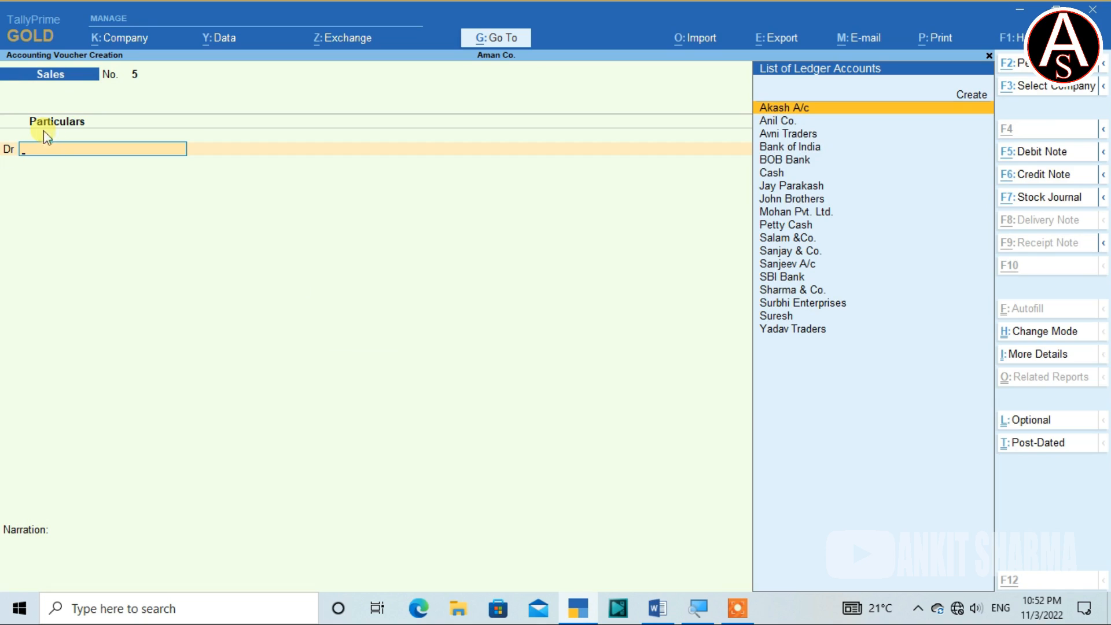
pyautogui.hotkey('alt', 'c')
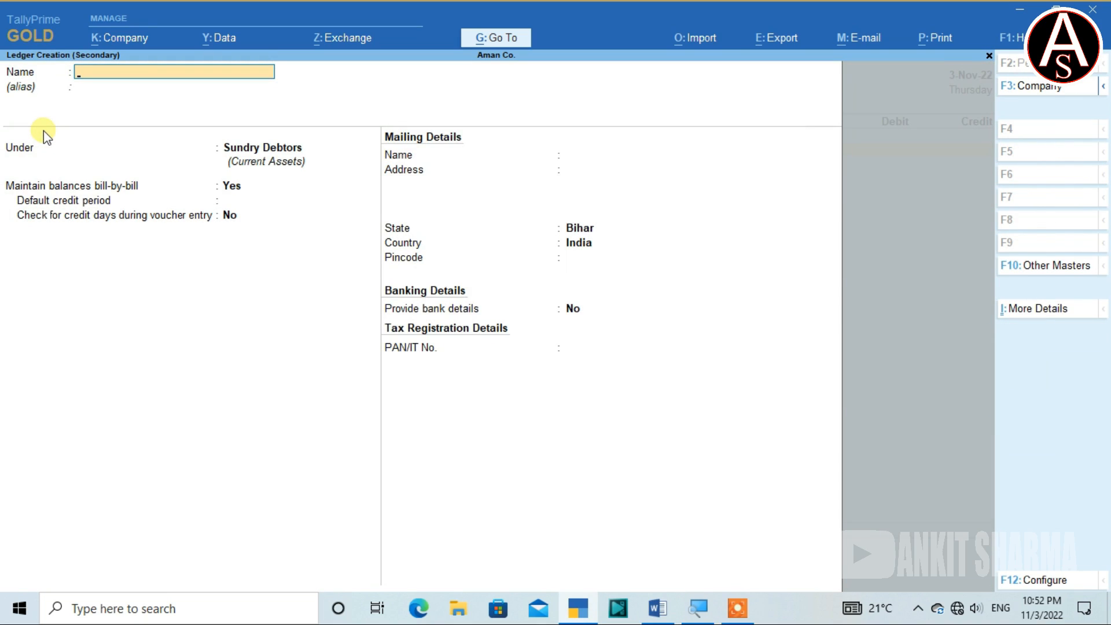
pyautogui.write('Neetu Yadav')
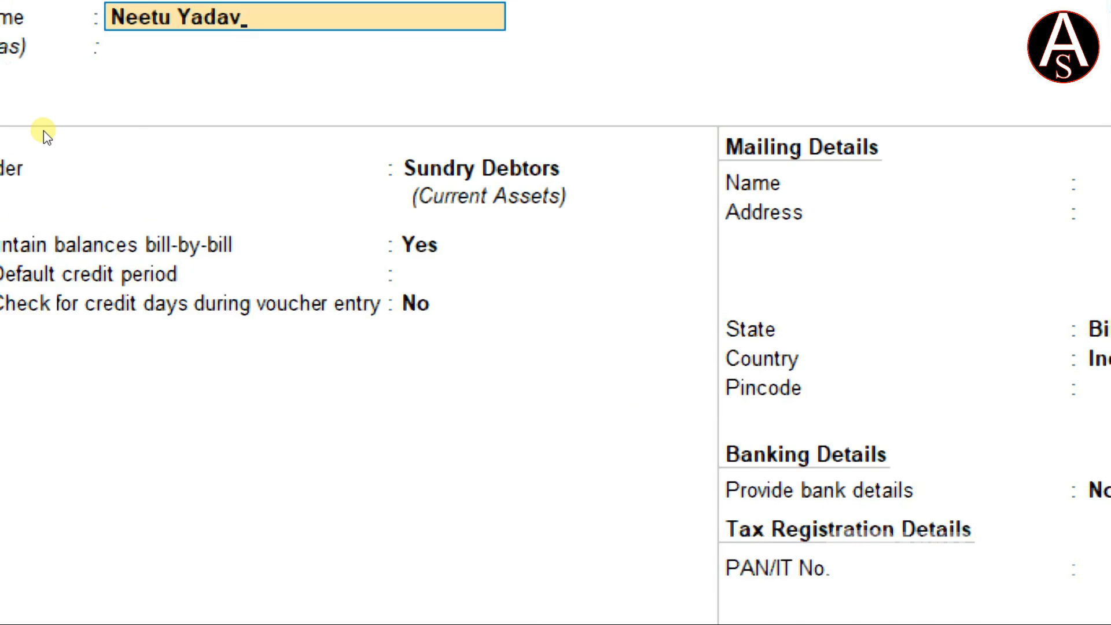
pyautogui.press('Return')
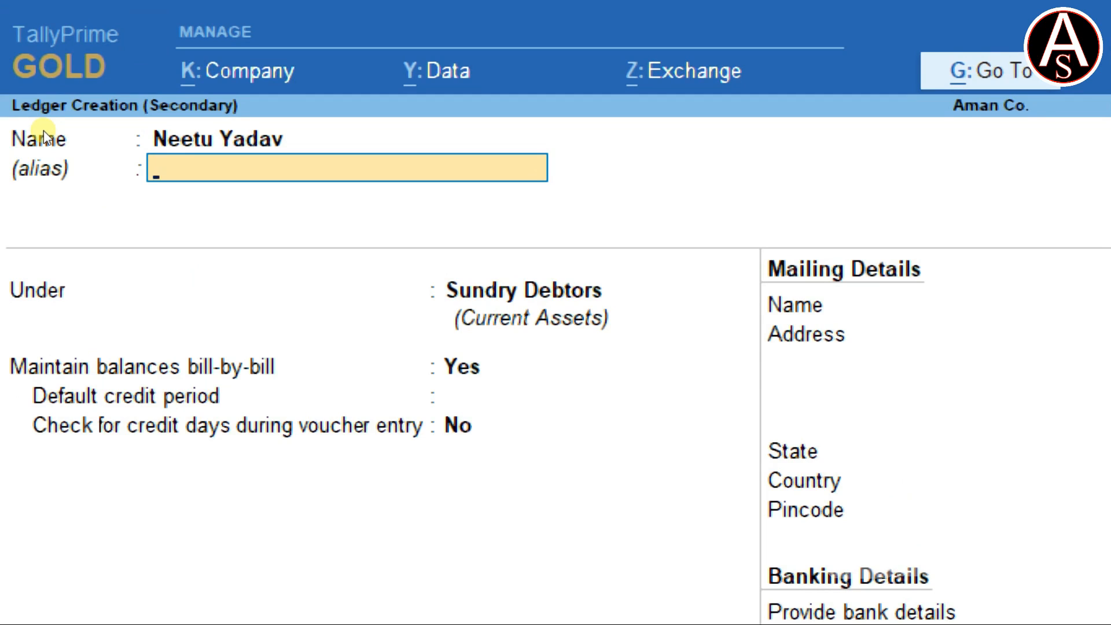
pyautogui.press('Return')
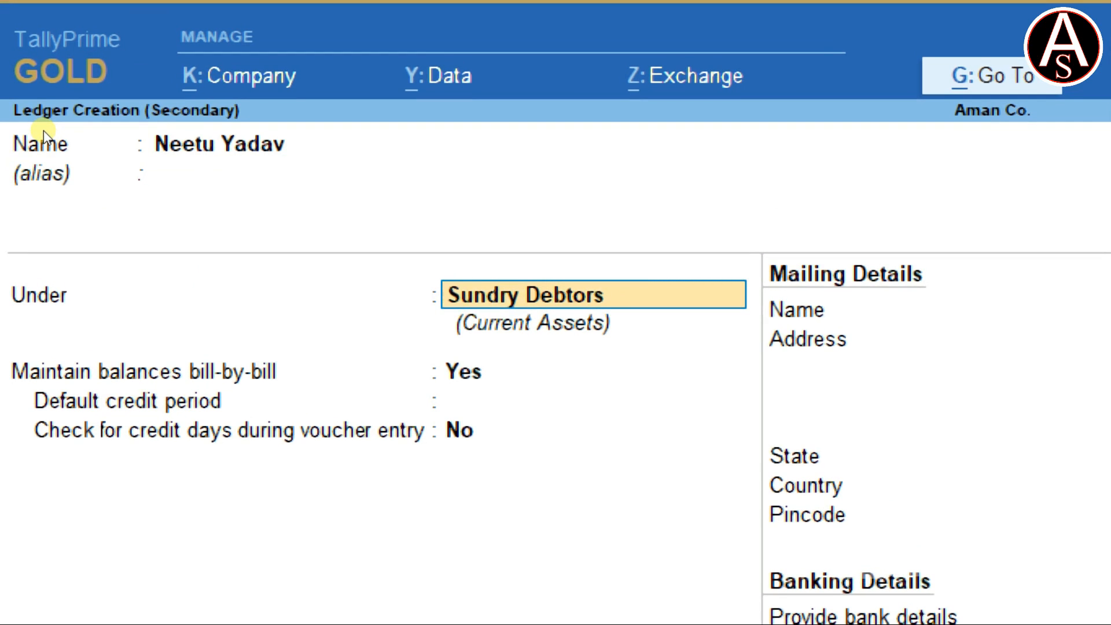
pyautogui.press('Return')
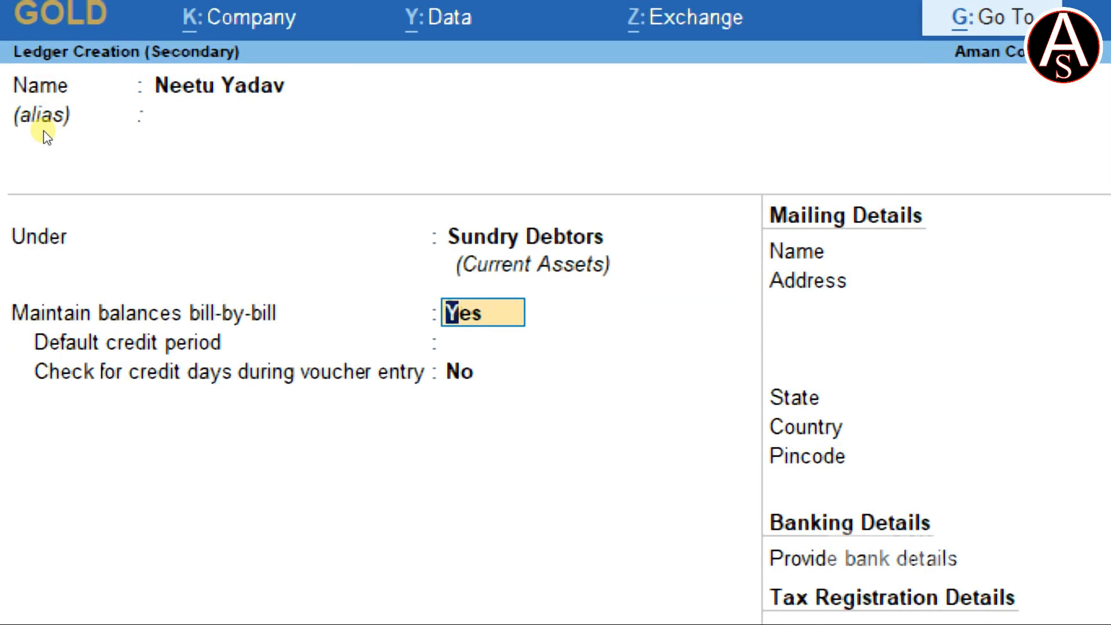
# - Give the fifth sale's customer ledger a 15-day default credit period, enable the credit days check during voucher entry, and save it
pyautogui.press('Return')
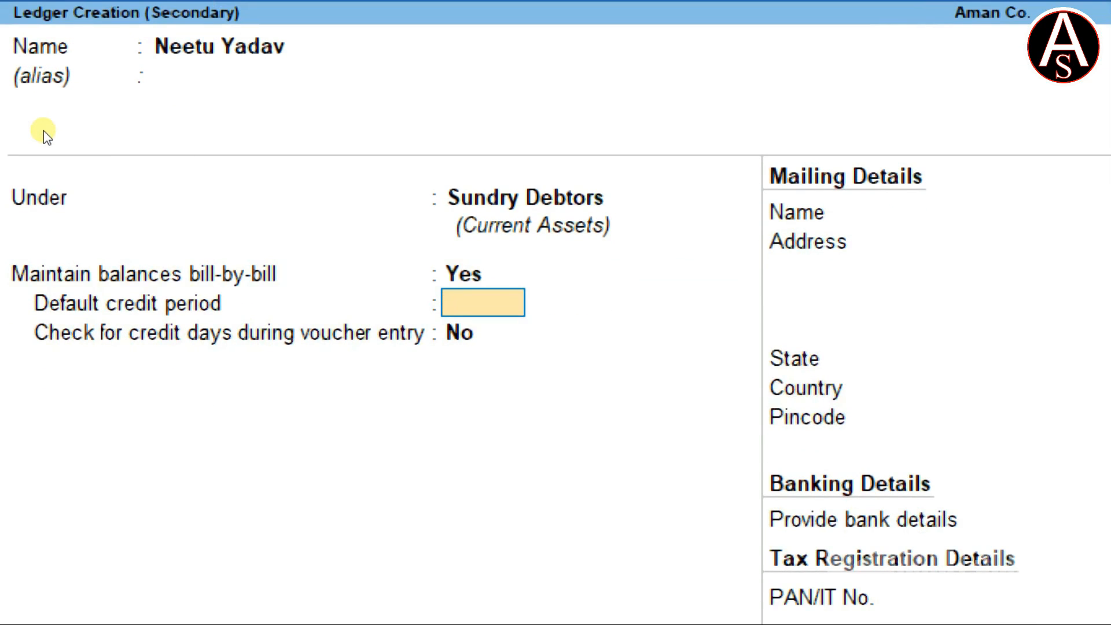
pyautogui.write('15')
pyautogui.press('Return')
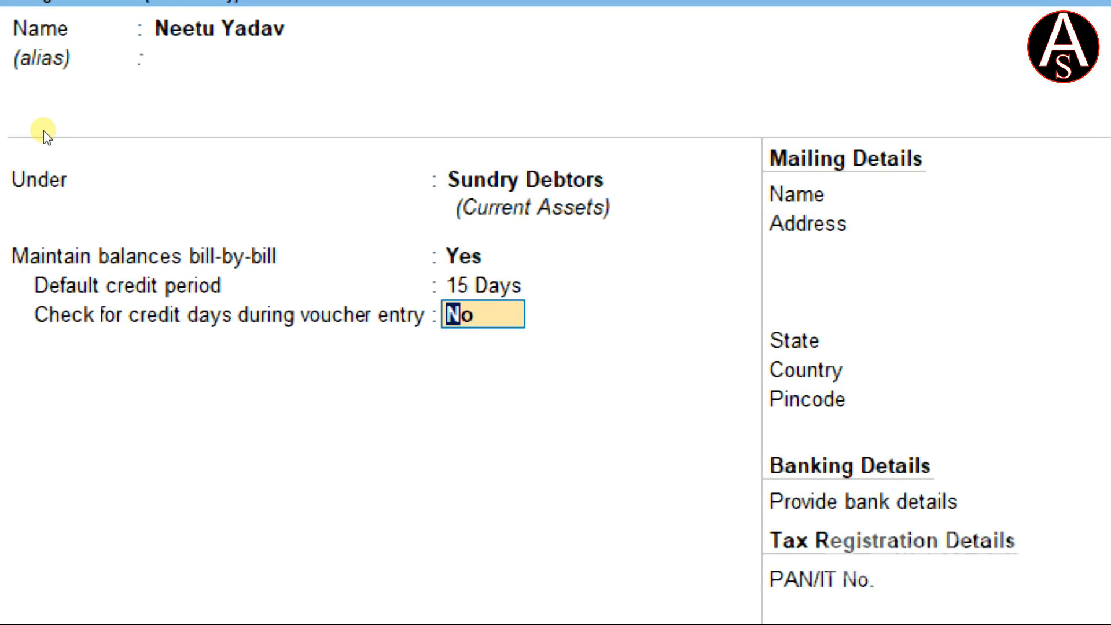
pyautogui.write('Y')
pyautogui.press('Return')
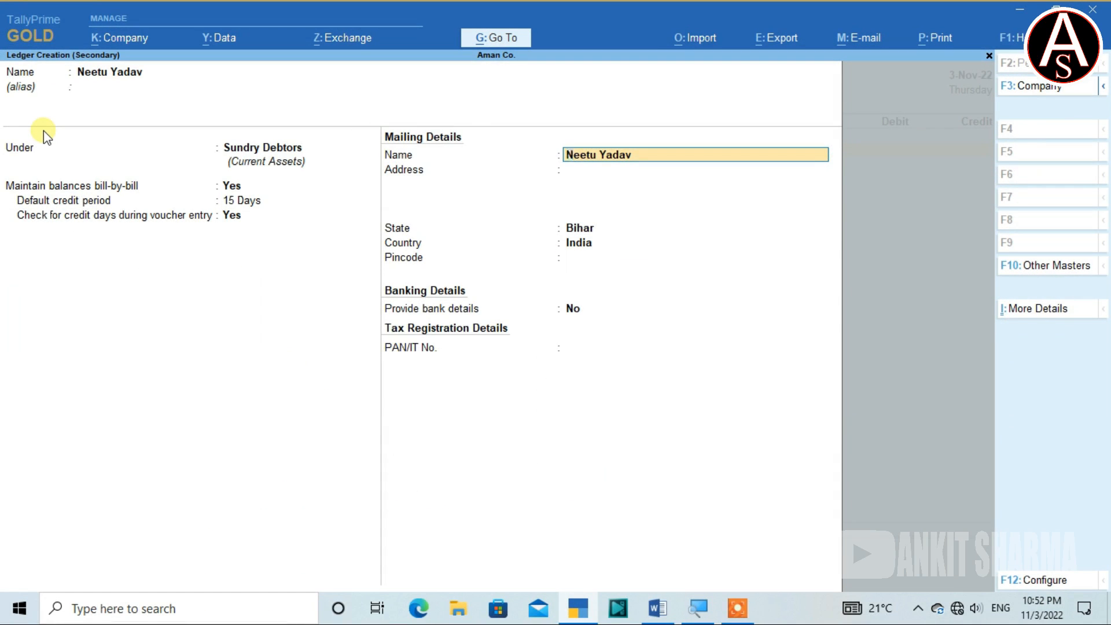
pyautogui.press('ctrl')
pyautogui.hotkey('ctrl', 'a')
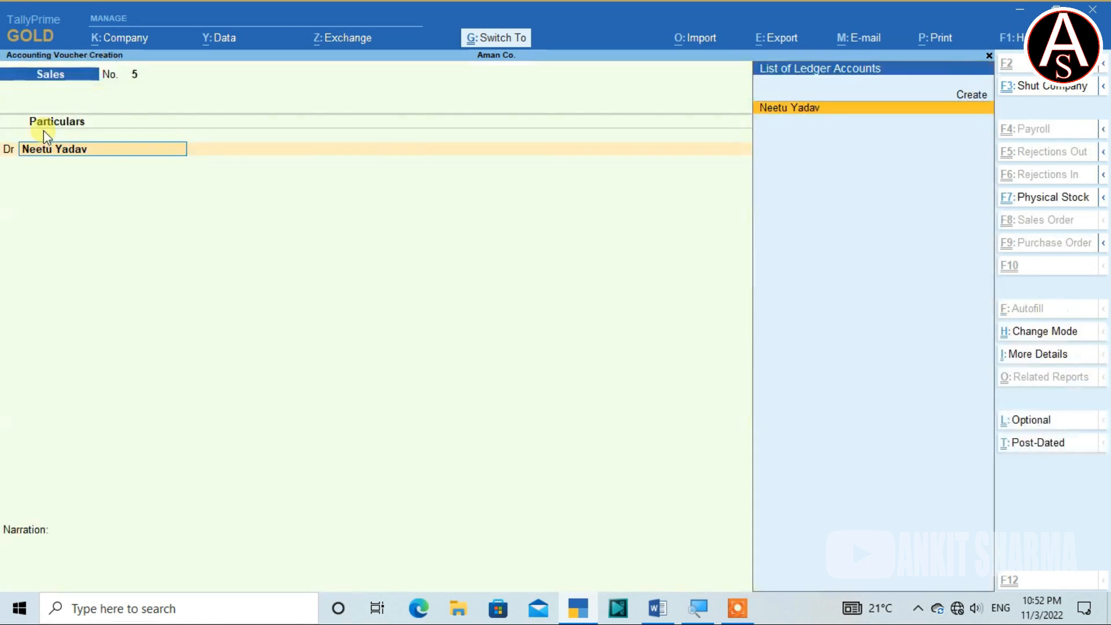
# - Select the new customer as the debit party and accept the dispatch details without entries
pyautogui.press('Return')
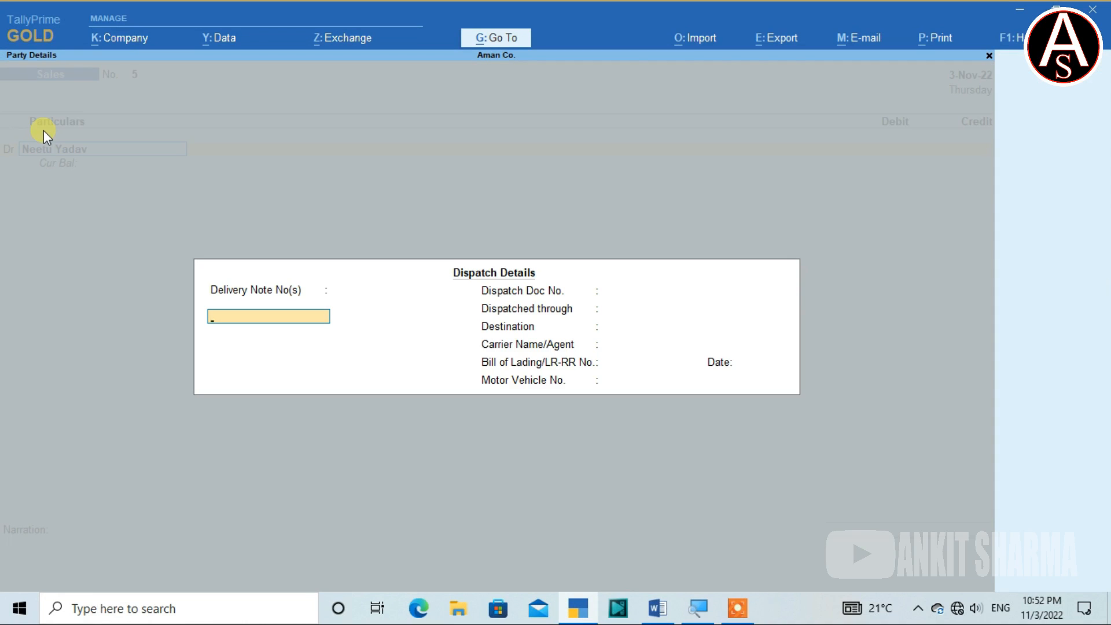
pyautogui.press('ctrl')
pyautogui.press('Escape')
pyautogui.press('ctrl')
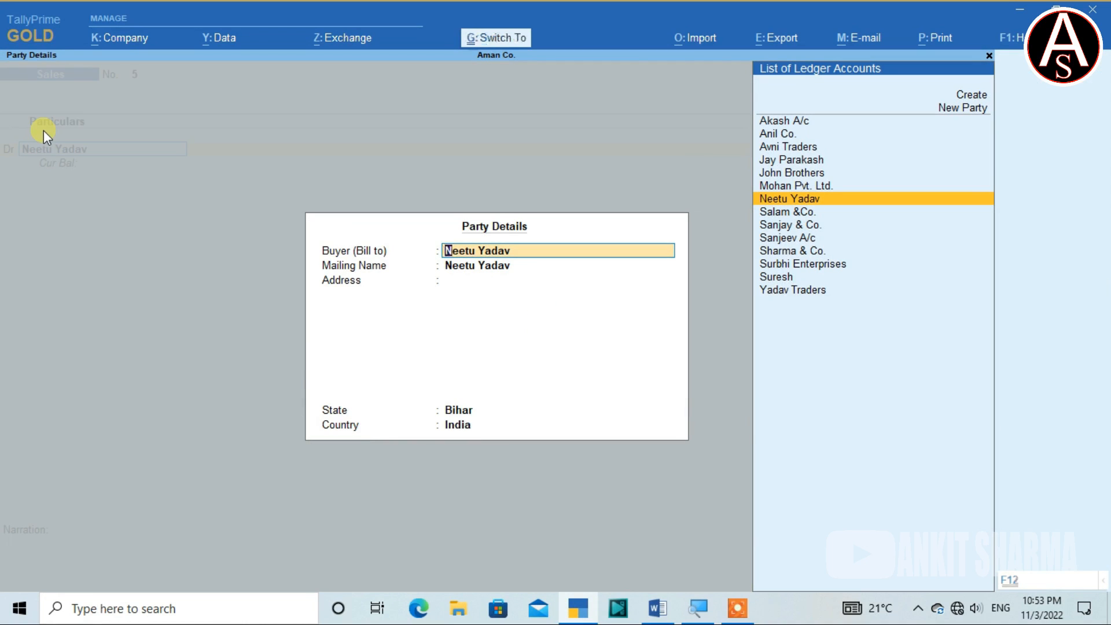
# - Accept the party details, debit the fifth customer with 4,500, and accept the bill-wise New Ref 5 with 15 credit days
pyautogui.hotkey('ctrl', 'a')
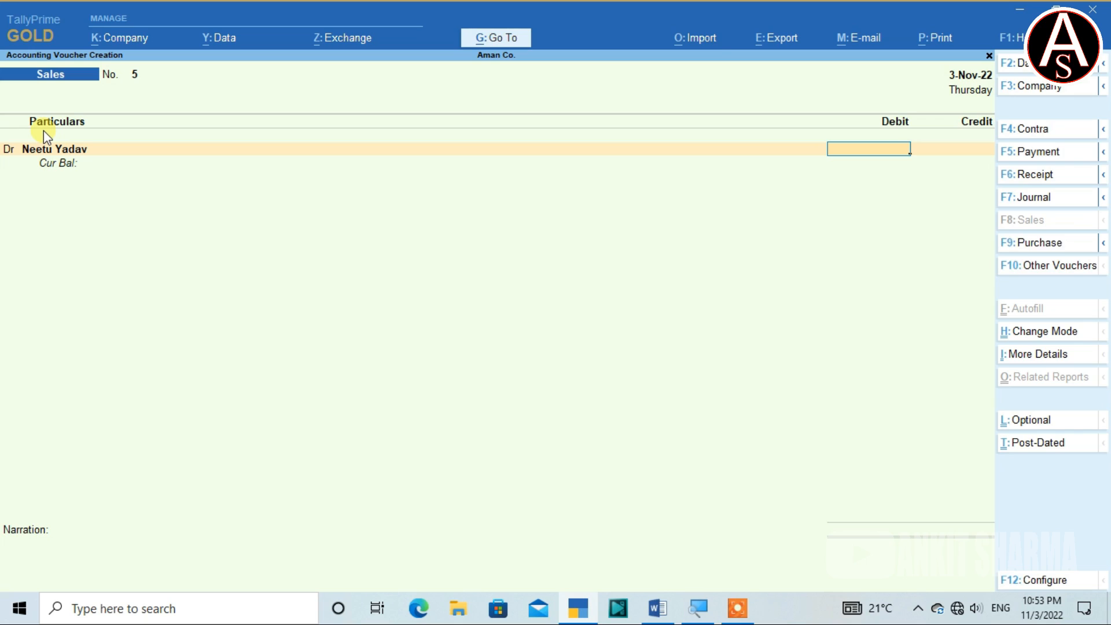
pyautogui.write('4500')
pyautogui.press('Return')
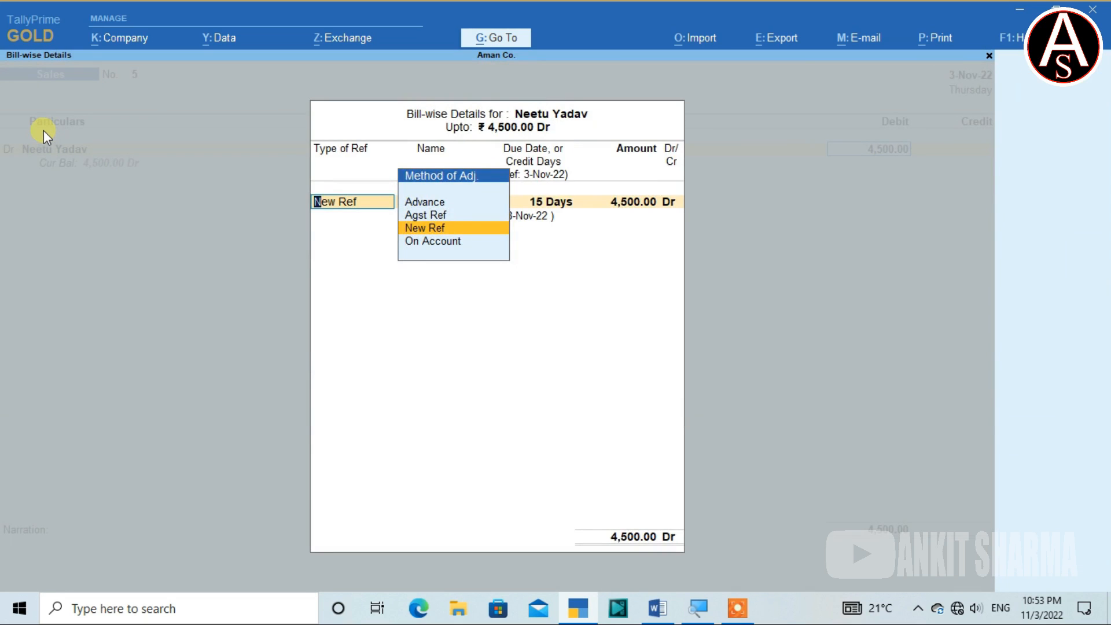
pyautogui.press('Return')
pyautogui.press('Return')
pyautogui.press('Return')
pyautogui.press('Return')
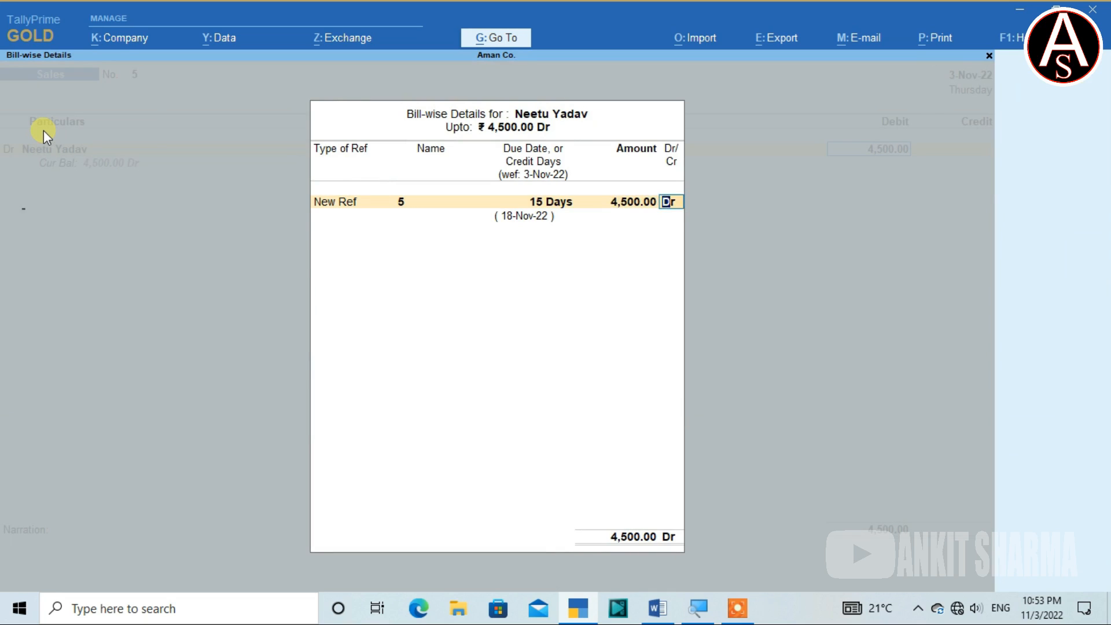
pyautogui.press('Return')
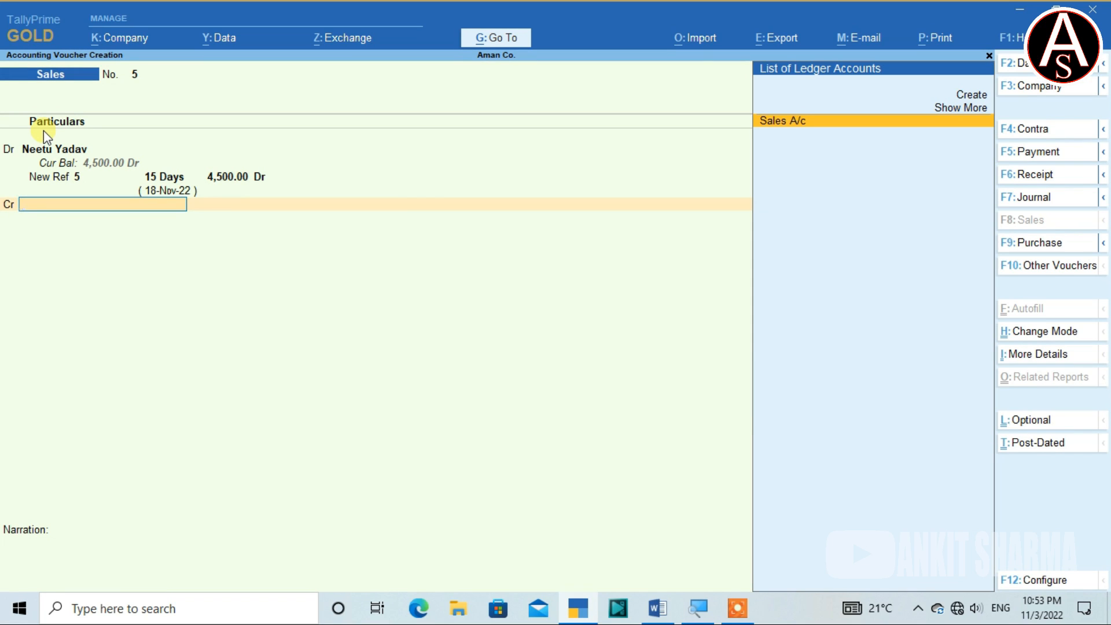
# - Credit Sales A/c with 4,500 and save the fifth sales voucher with the narration "being goods sold on credit"
pyautogui.press('Return')
pyautogui.press('Return')
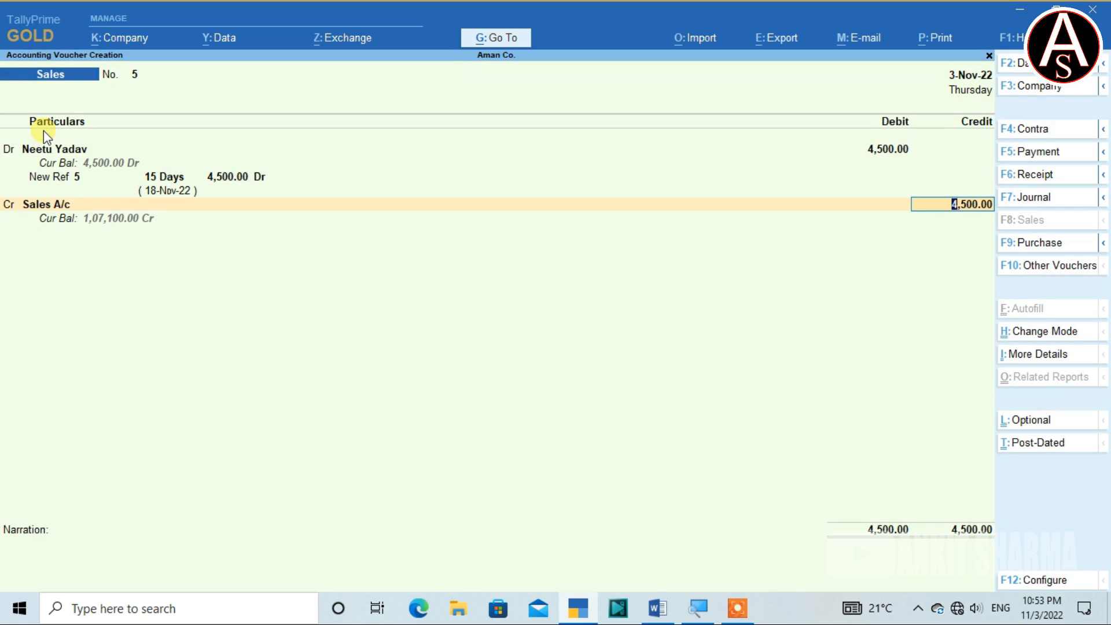
pyautogui.press('Return')
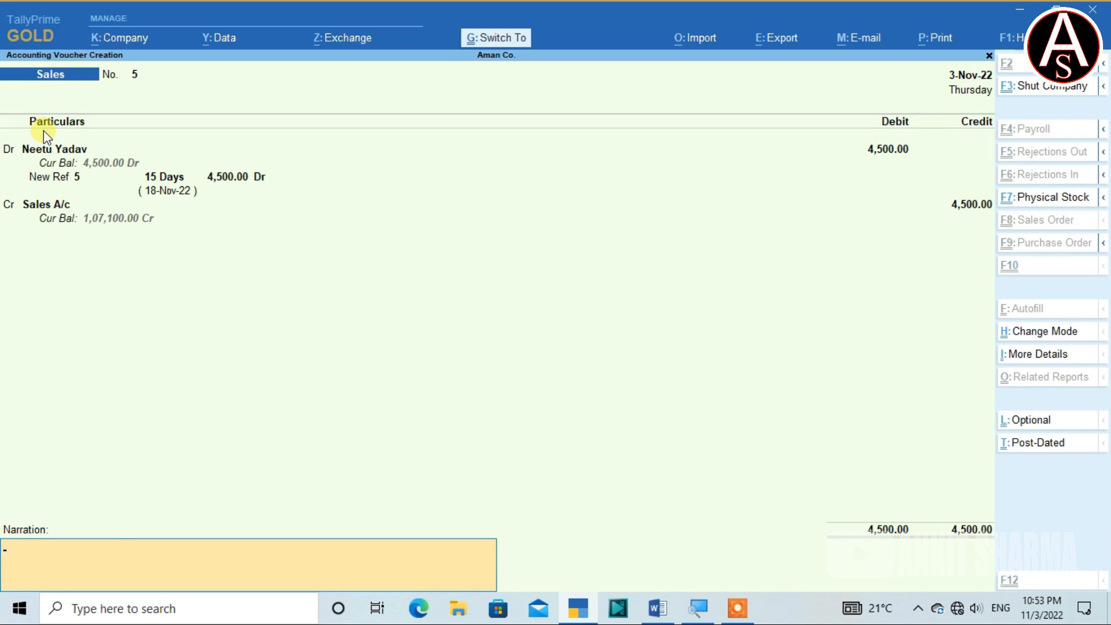
pyautogui.write('being goods sold on credit')
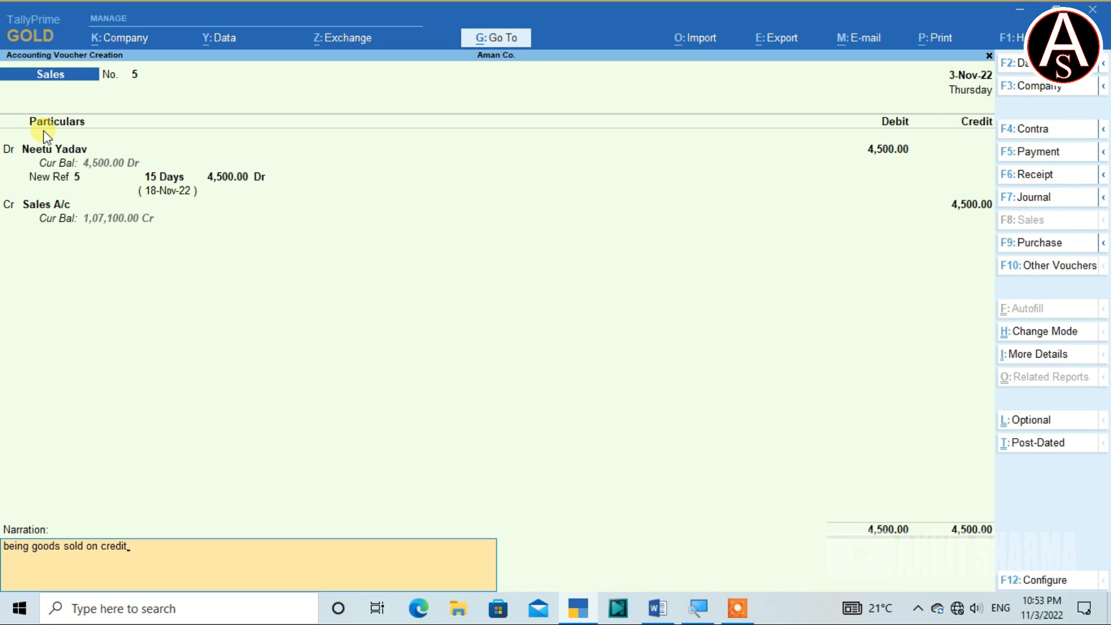
pyautogui.press('Return')
pyautogui.press('Return')
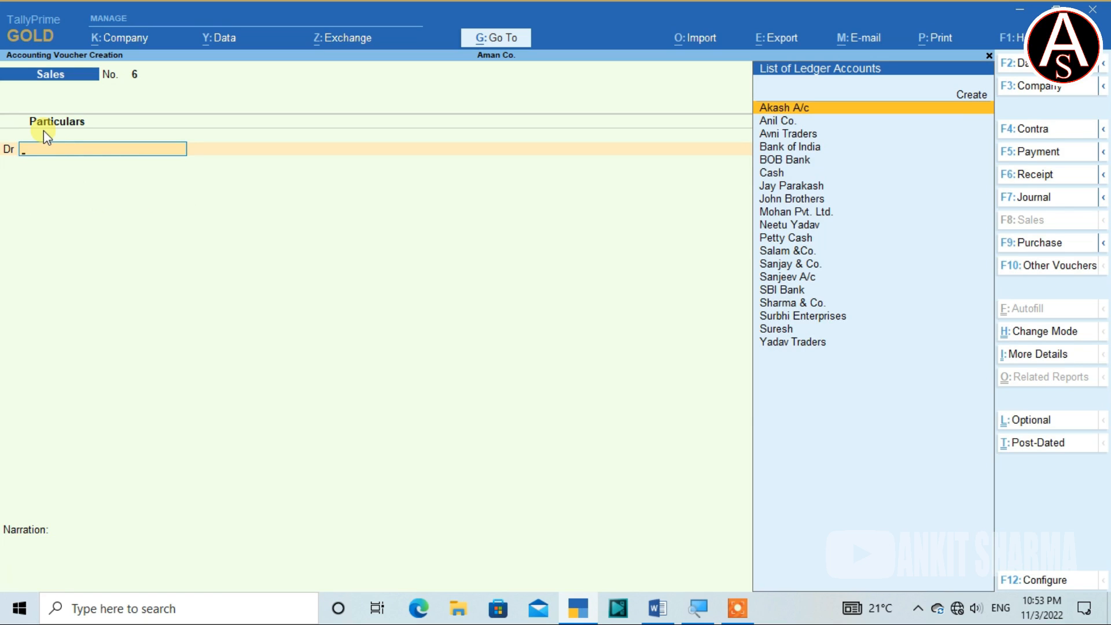
# - Check the sixth credit sale in the Word document and, back in TallyPrime, start a ledger with that customer's name under Sundry Debtors
pyautogui.hotkey('alt', 'Tab')
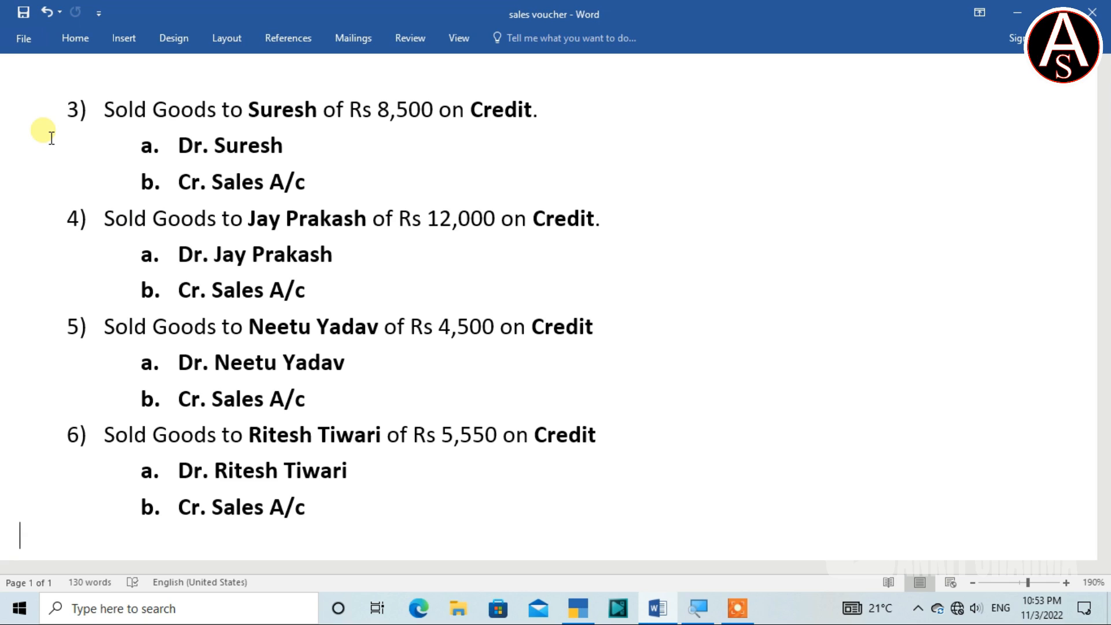
pyautogui.hotkey('alt', 'Tab')
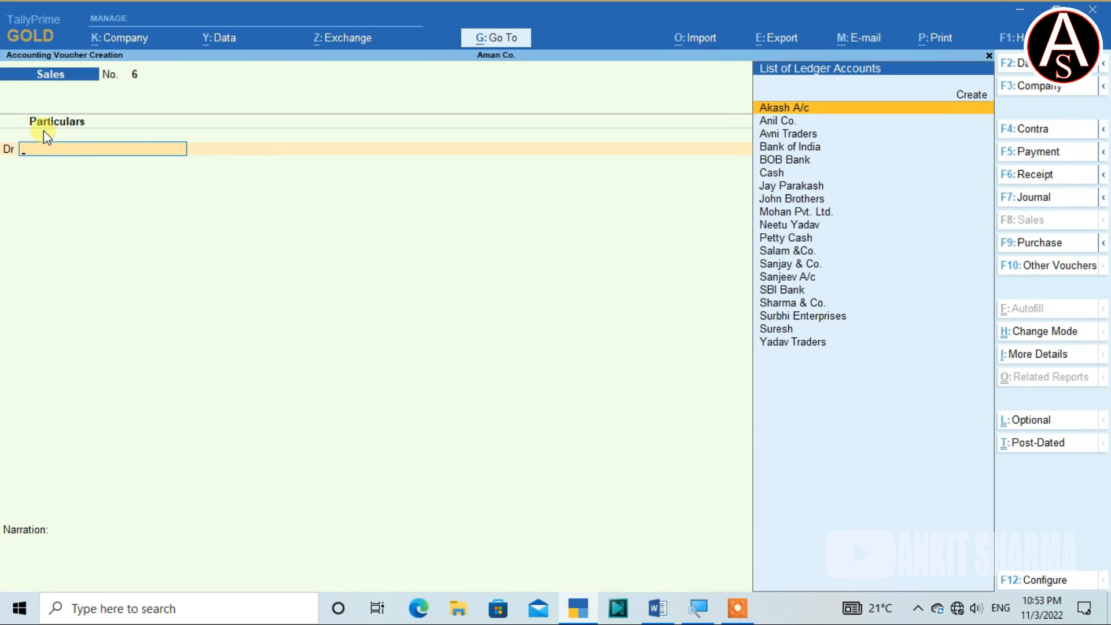
pyautogui.hotkey('alt', 'c')
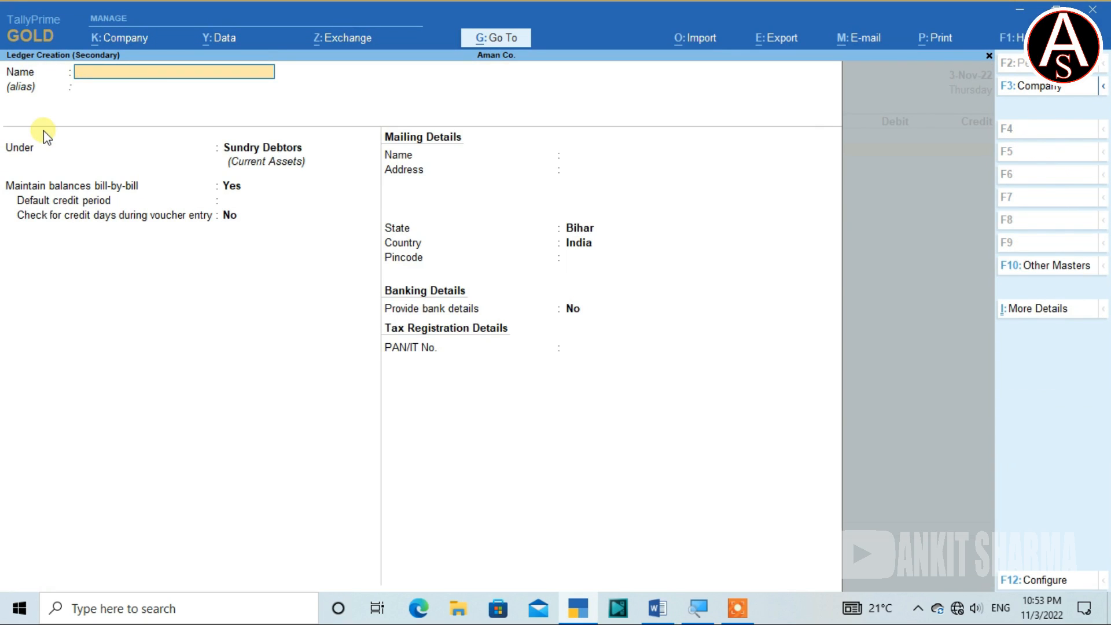
pyautogui.write('Ritesh Tiwari')
pyautogui.press('Return')
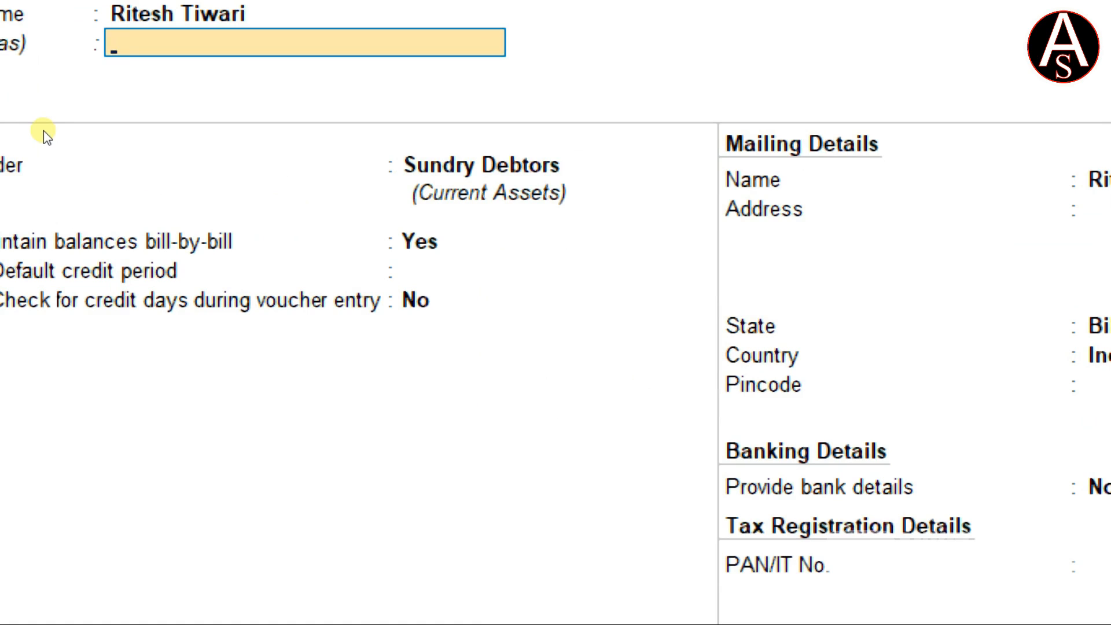
pyautogui.press('Return')
pyautogui.press('Return')
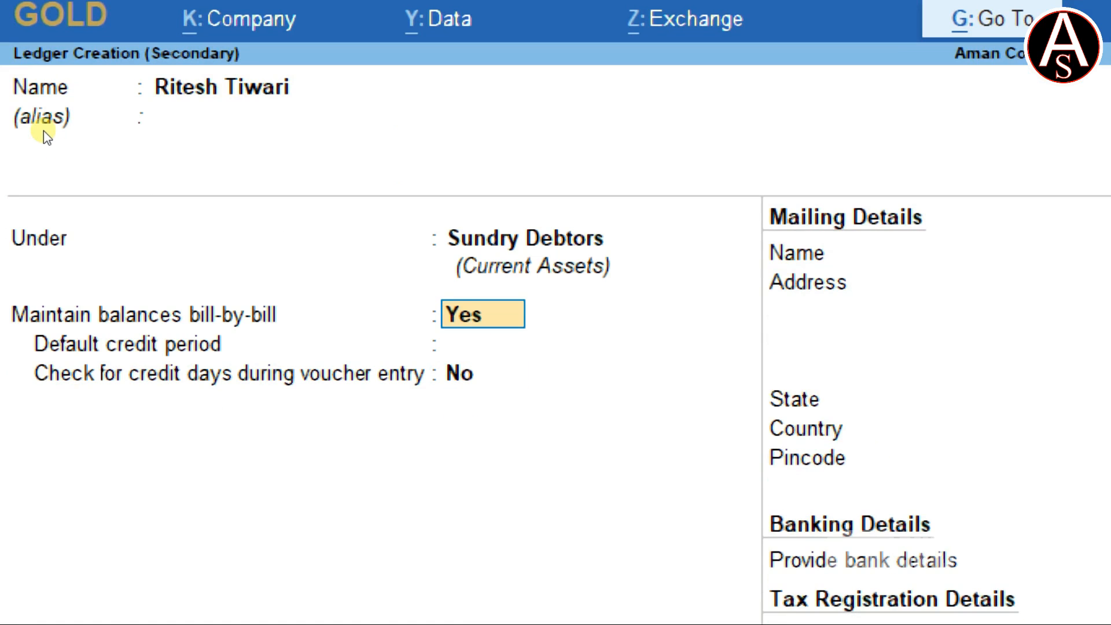
# - Give the sixth sale's customer ledger a 15-day default credit period, enable the credit days check during voucher entry, and save it
pyautogui.press('Return')
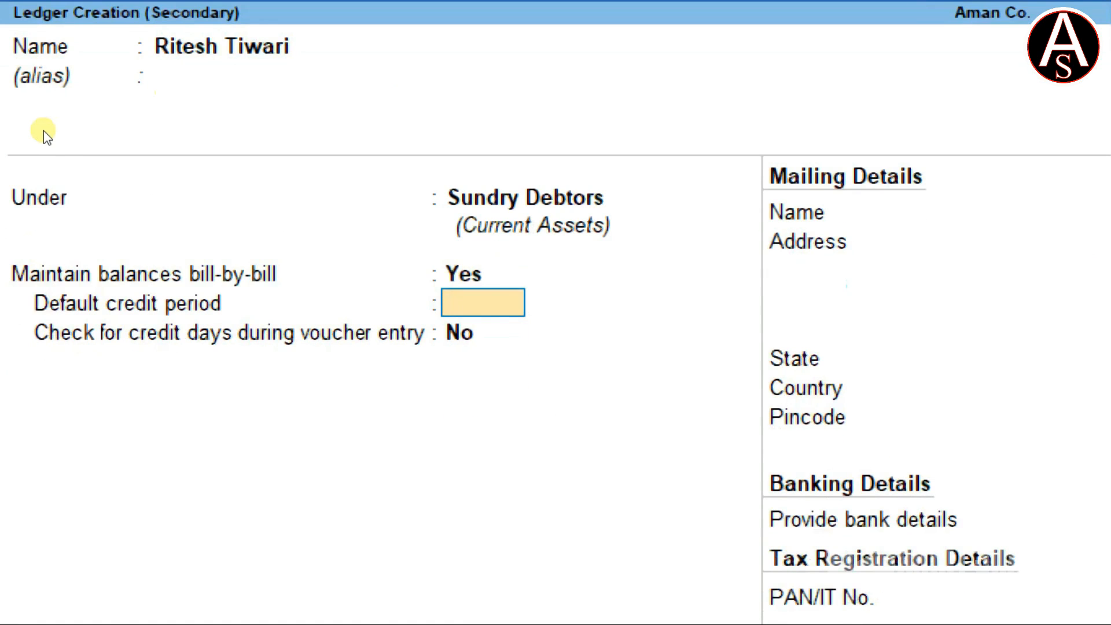
pyautogui.write('15')
pyautogui.press('Return')
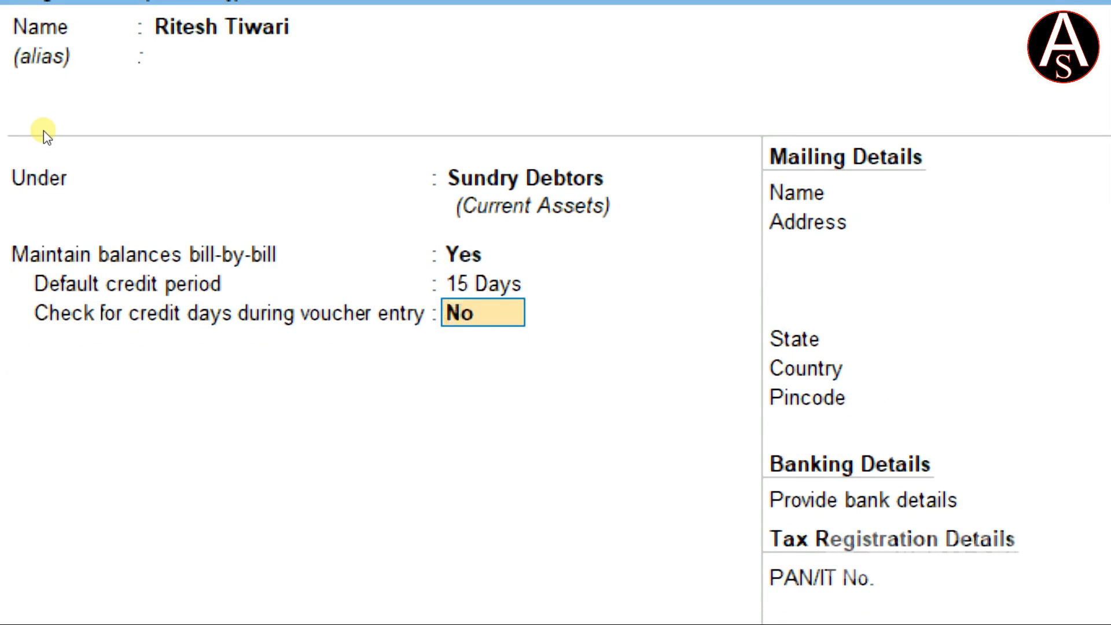
pyautogui.write('y')
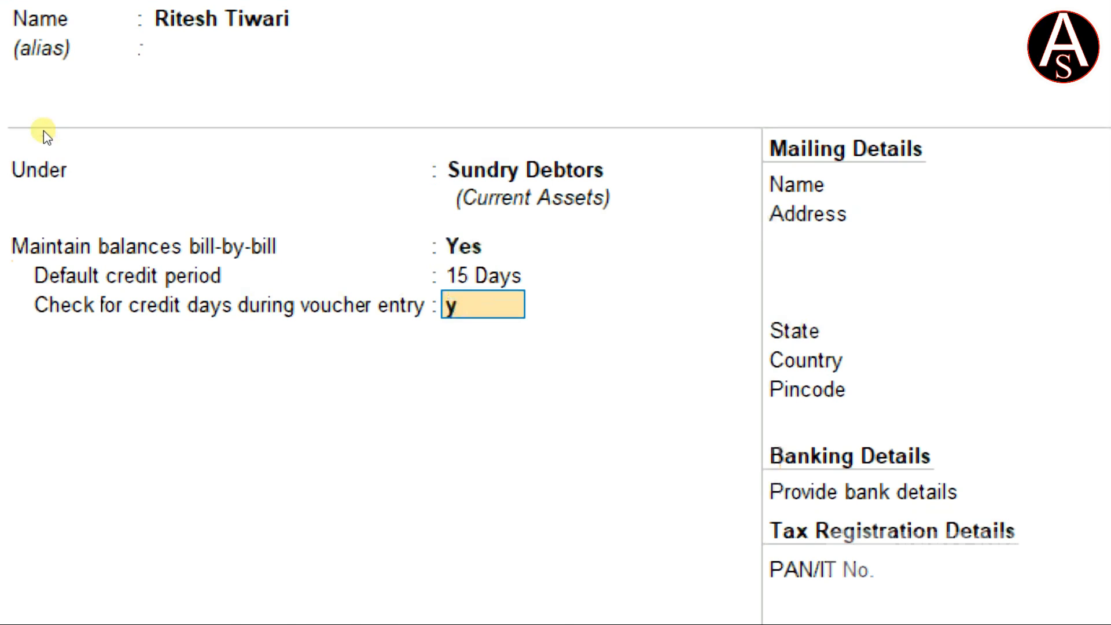
pyautogui.press('Return')
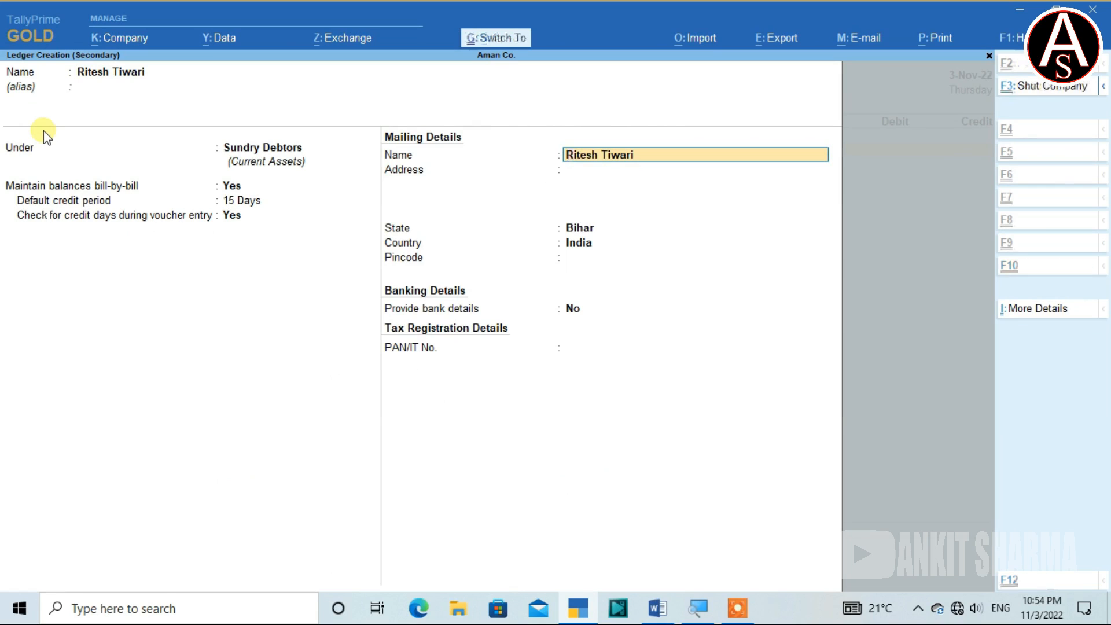
pyautogui.hotkey('ctrl', 'a')
# - Select the sixth sale's customer as the debit party and accept the dispatch and party details without changes
pyautogui.press('Return')
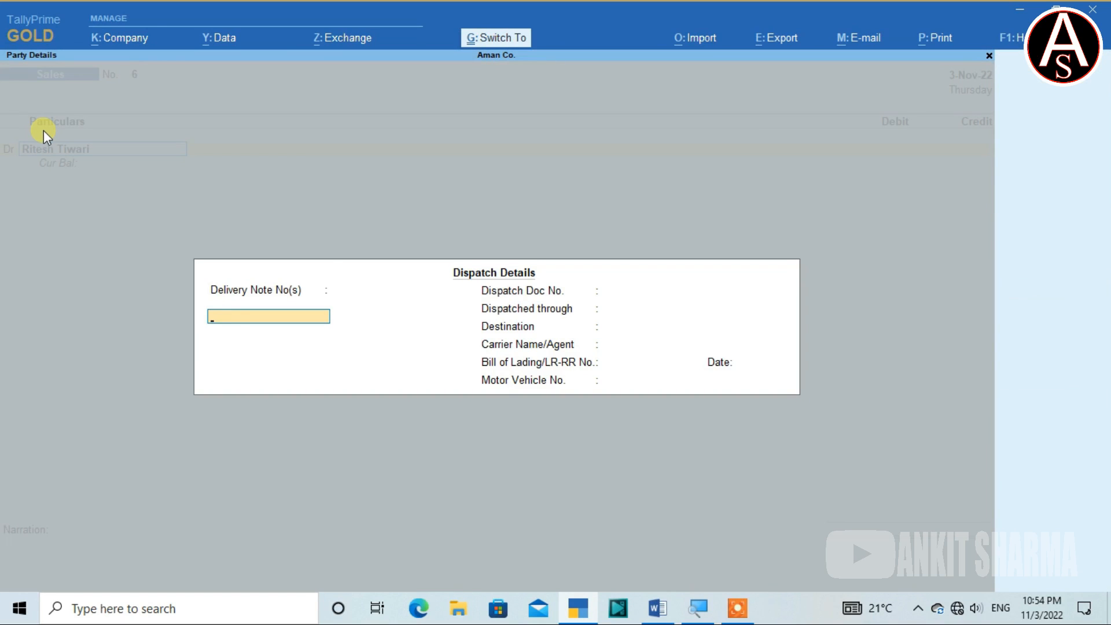
pyautogui.hotkey('ctrl', 'a')
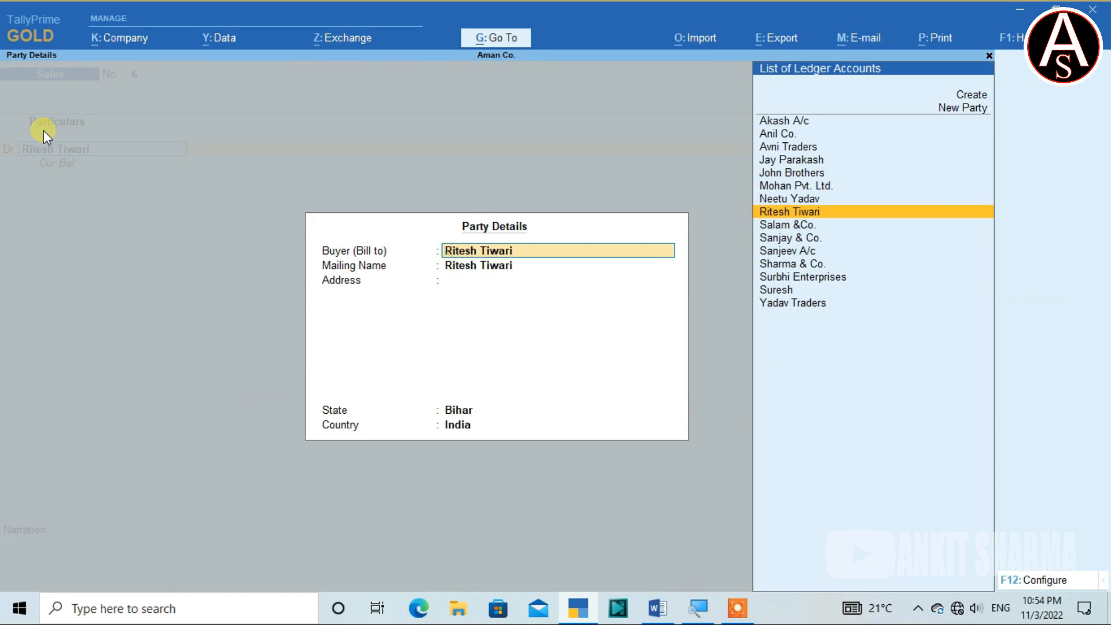
pyautogui.press('Return')
pyautogui.hotkey('ctrl', 'a')
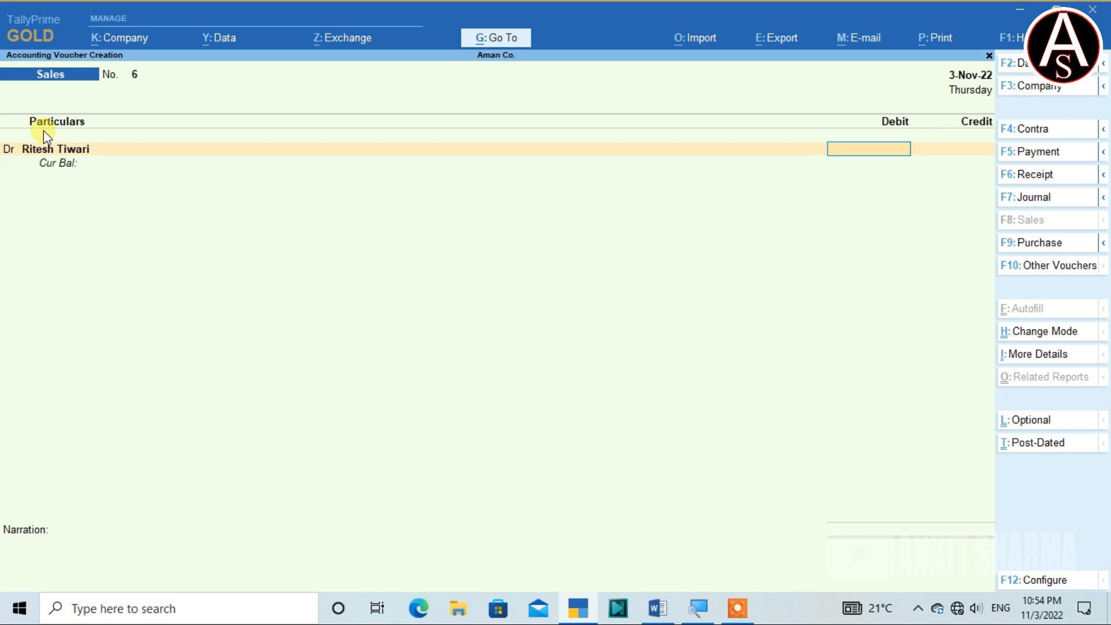
# - Debit the sixth customer with 5,550 and accept the bill-wise New Ref 6 with 15 credit days
pyautogui.write('5')
pyautogui.write('550')
pyautogui.press('Return')
pyautogui.press('Return')
pyautogui.press('Return')
pyautogui.press('Return')
pyautogui.press('Return')
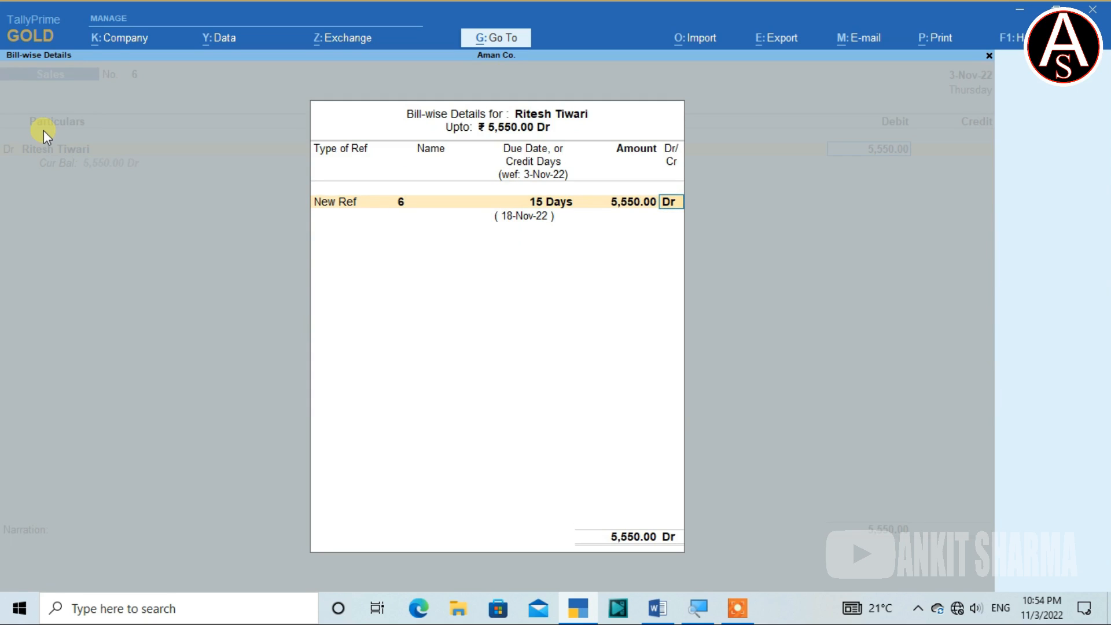
pyautogui.press('Return')
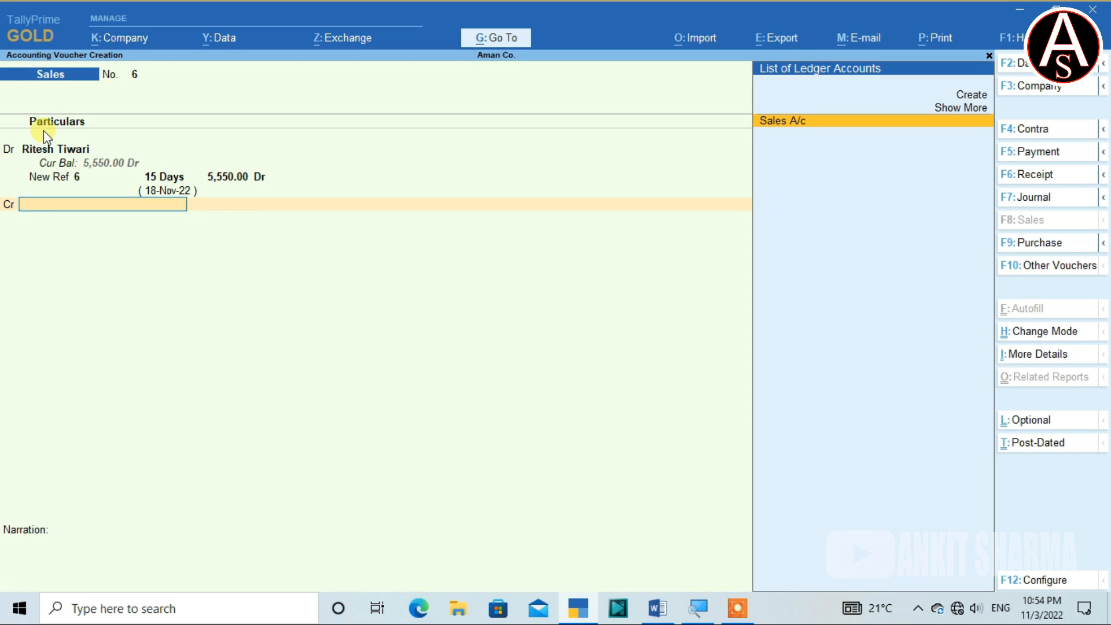
# - Credit Sales A/c with 5,550, without inventory allocations, and save the sixth sales voucher with the narration "being goods sold on credit"
pyautogui.press('Return')
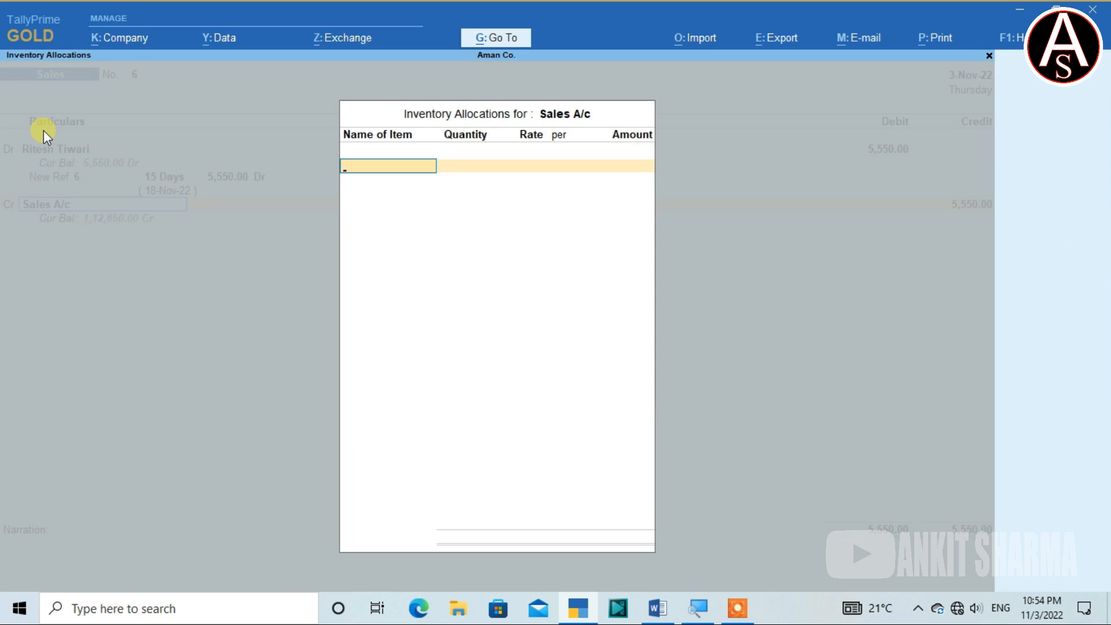
pyautogui.press('Return')
pyautogui.press('Return')
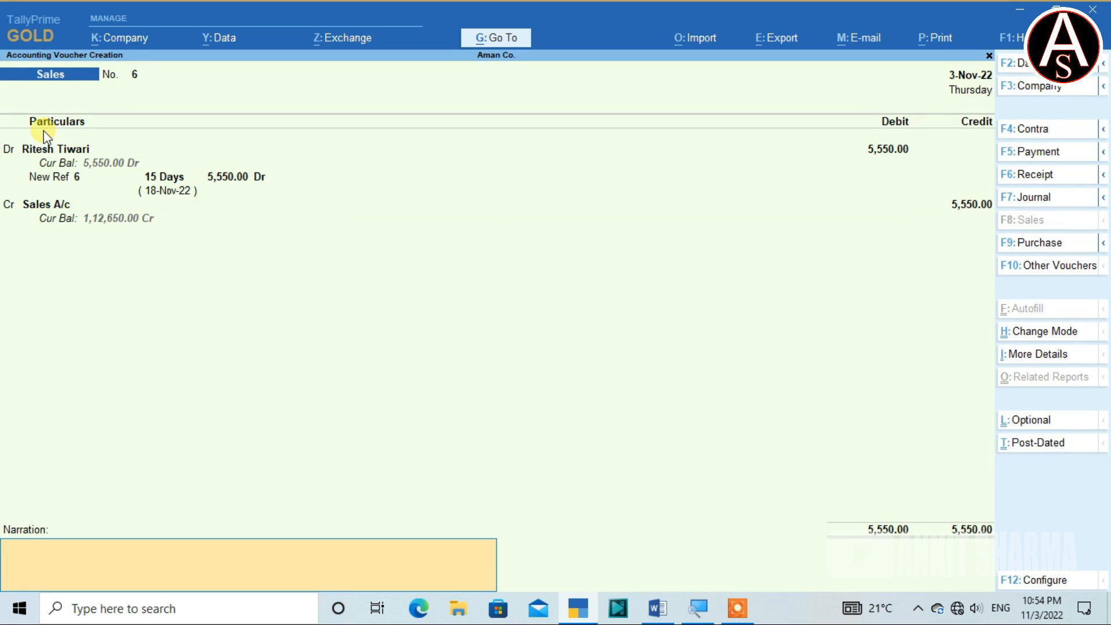
pyautogui.write('being goods sold on credit')
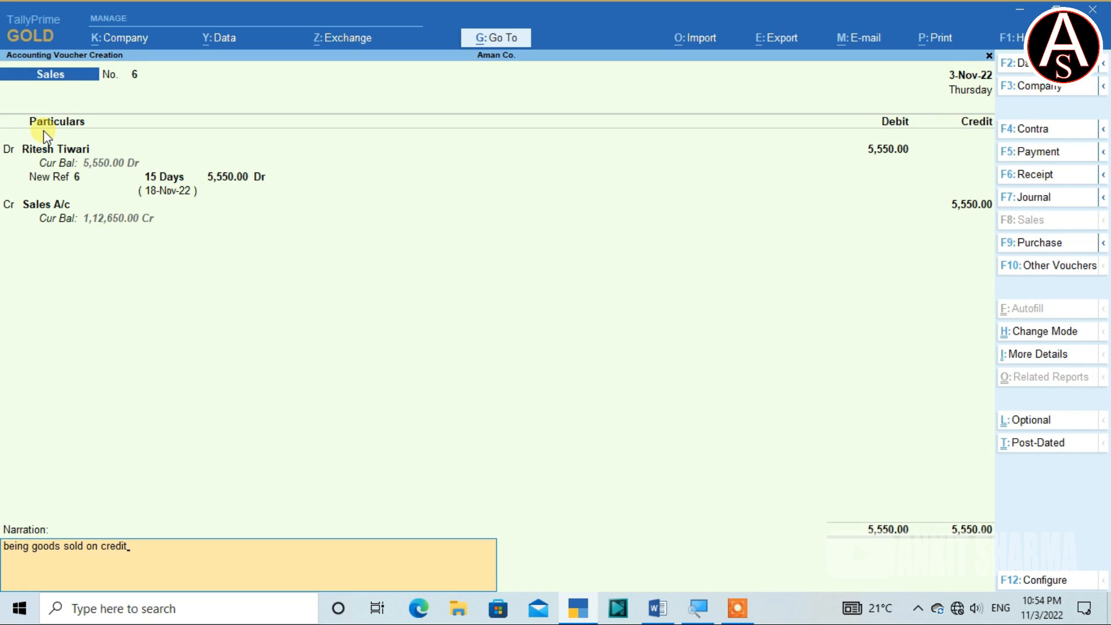
pyautogui.press('Return')
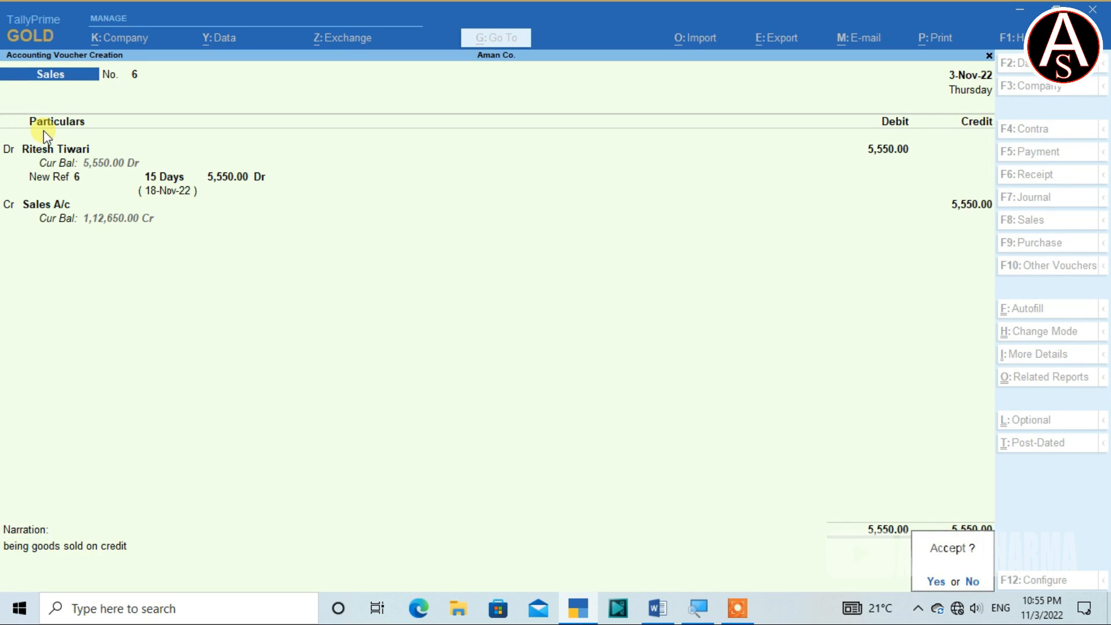
pyautogui.press('Return')
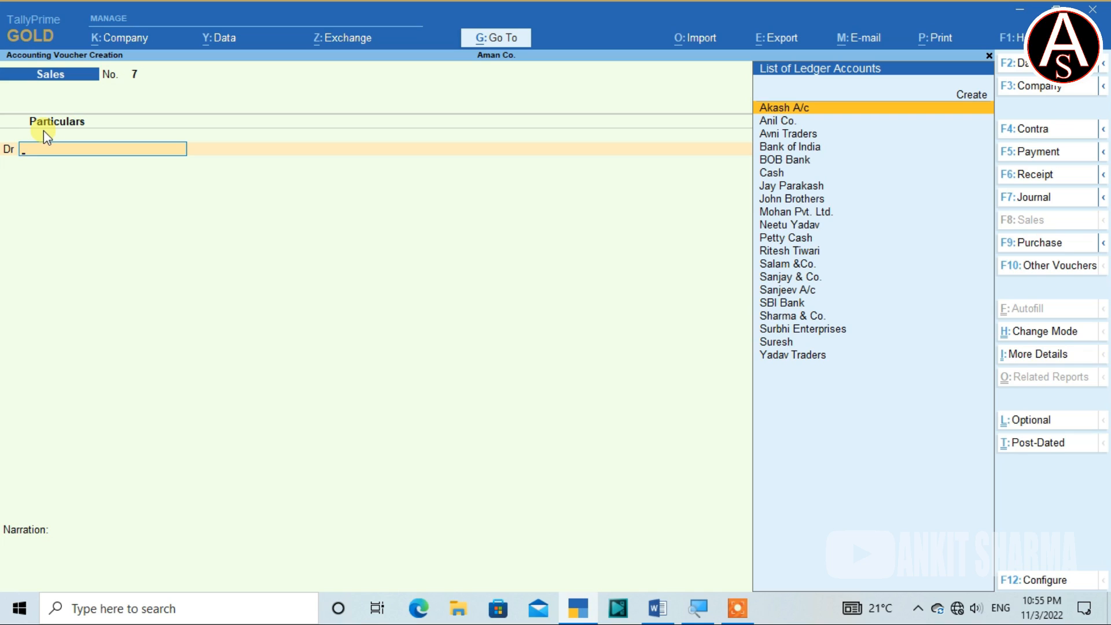
# - Switch from voucher entry to the Day Book report to review the recorded vouchers
pyautogui.press('ctrl')
pyautogui.hotkey('ctrl', 'g')
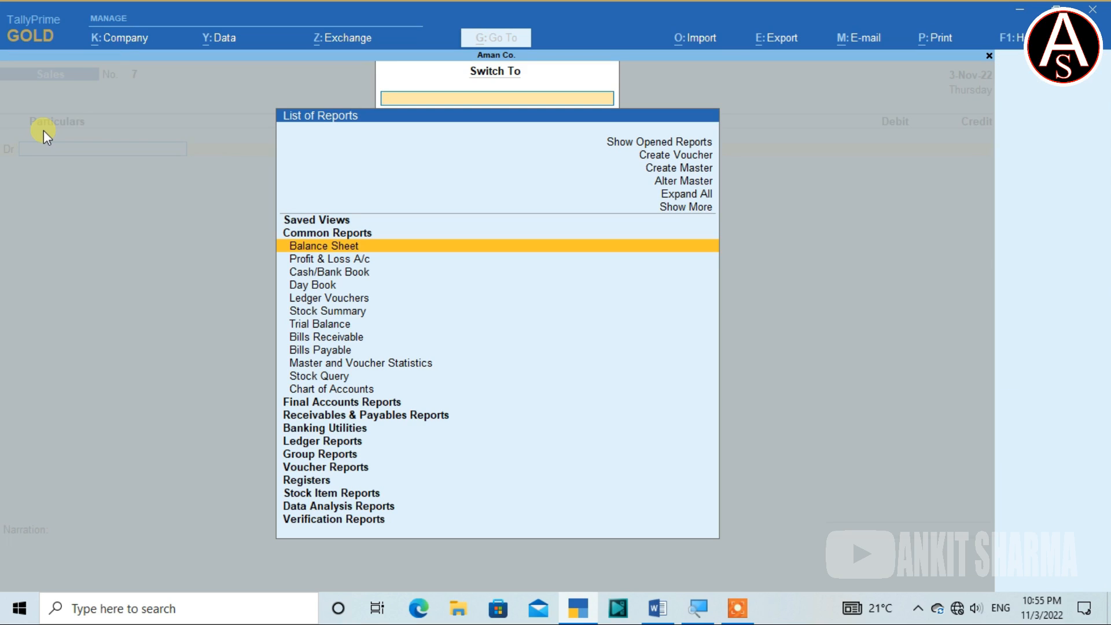
pyautogui.press('Down')
pyautogui.press('Down')
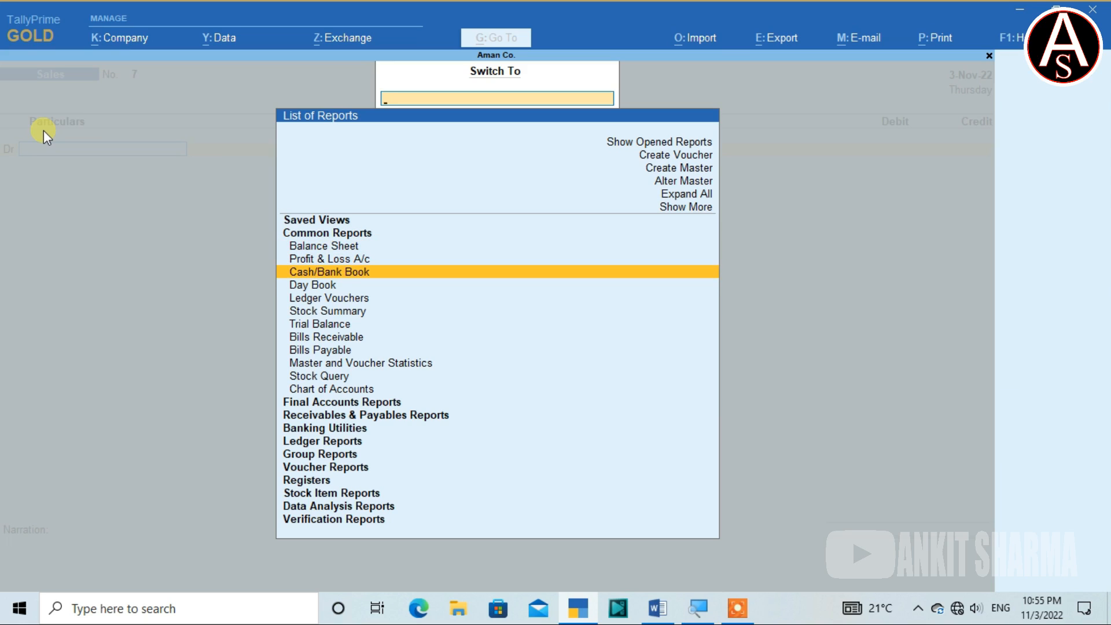
pyautogui.press('Down')
pyautogui.press('Return')
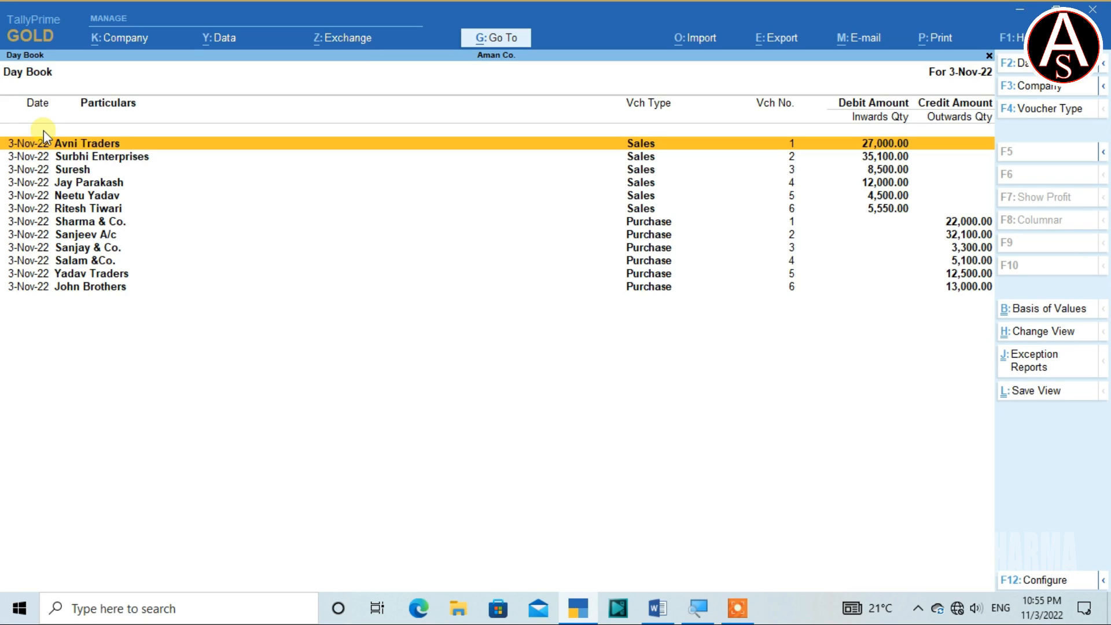
# - Filter the Day Book to the Sales voucher type
pyautogui.press('F4')
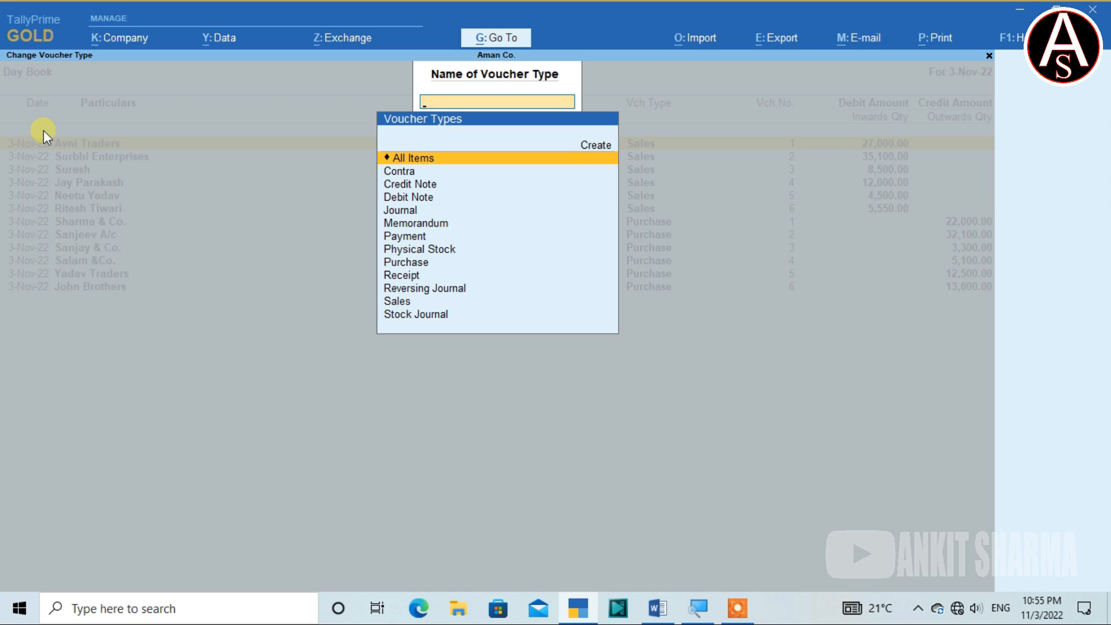
pyautogui.press('Down')
pyautogui.press('Down')
pyautogui.press('Down')
pyautogui.press('Down')
pyautogui.press('Down')
pyautogui.press('Down')
pyautogui.press('Down')
pyautogui.press('Down')
pyautogui.press('Down')
pyautogui.press('Down')
pyautogui.press('Down')
pyautogui.press('Down')
pyautogui.press('Up')
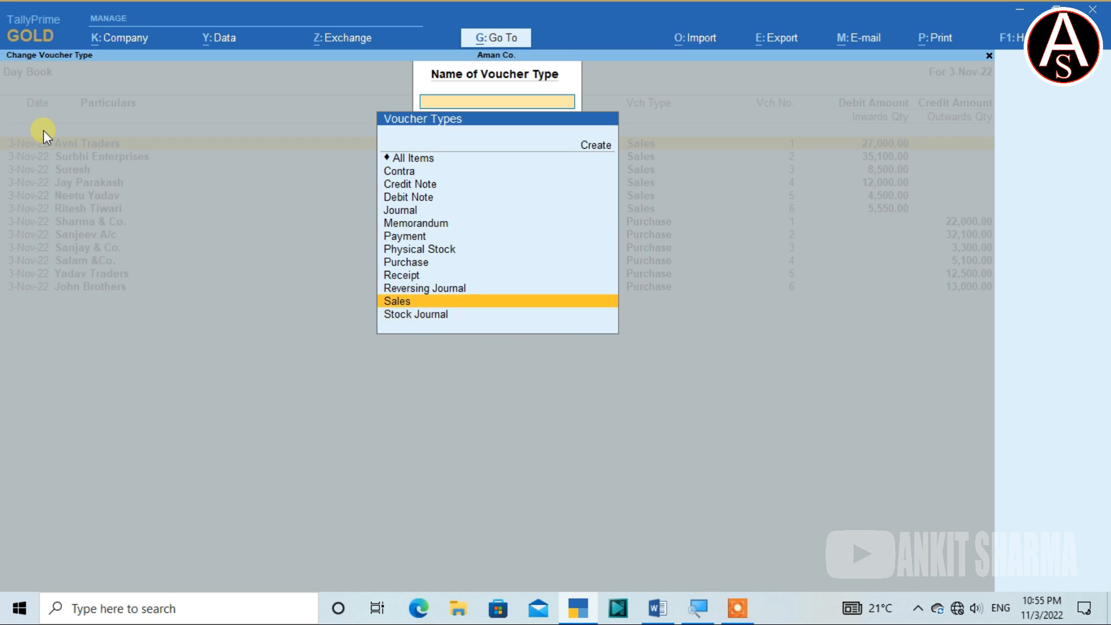
pyautogui.press('Return')
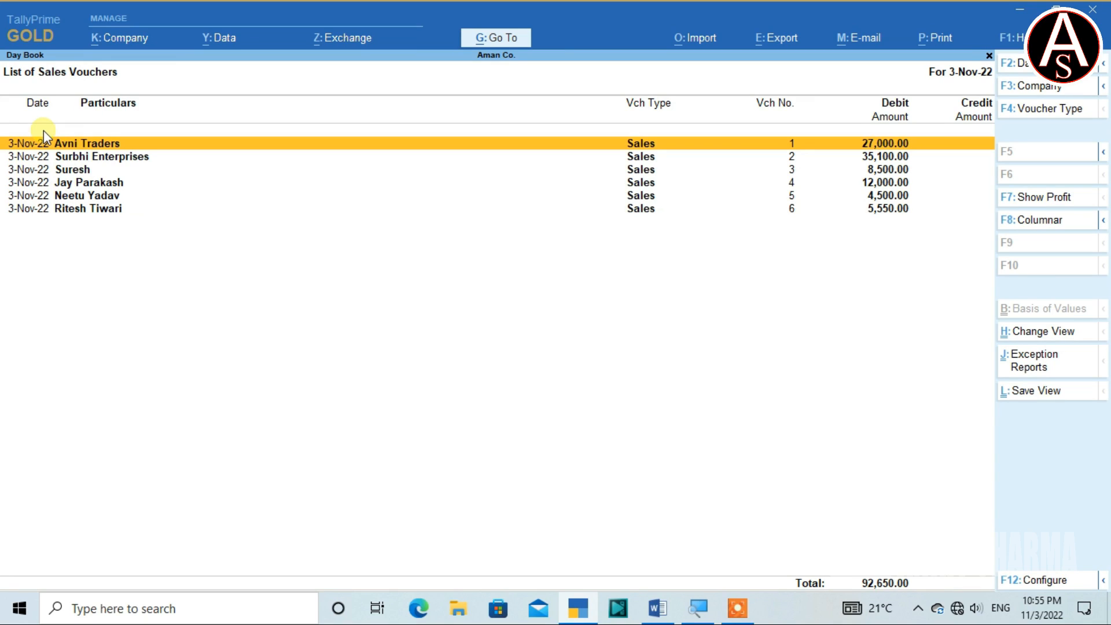
# - Leave the Day Book, return to sales voucher entry, and open the previously saved sales voucher, number 6
pyautogui.press('Escape')
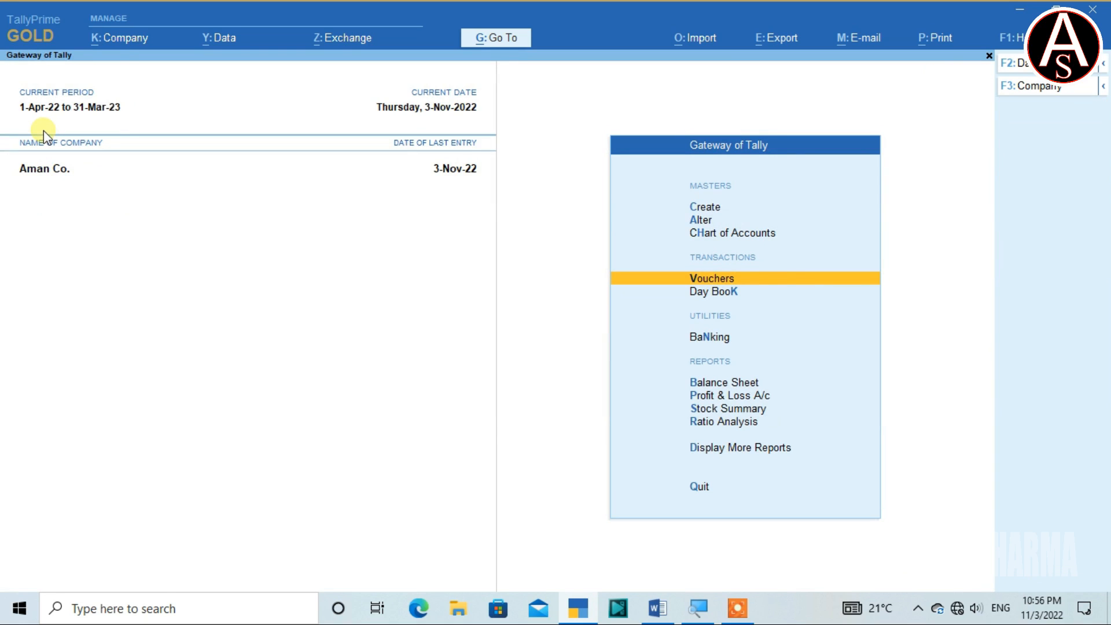
pyautogui.press('Return')
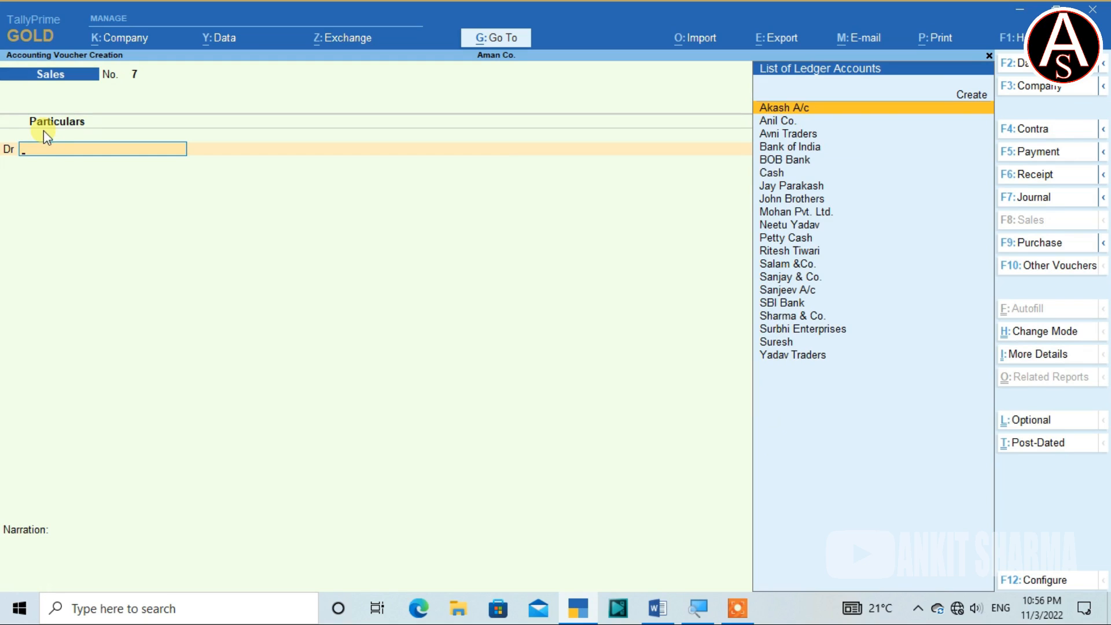
pyautogui.press('pageup')
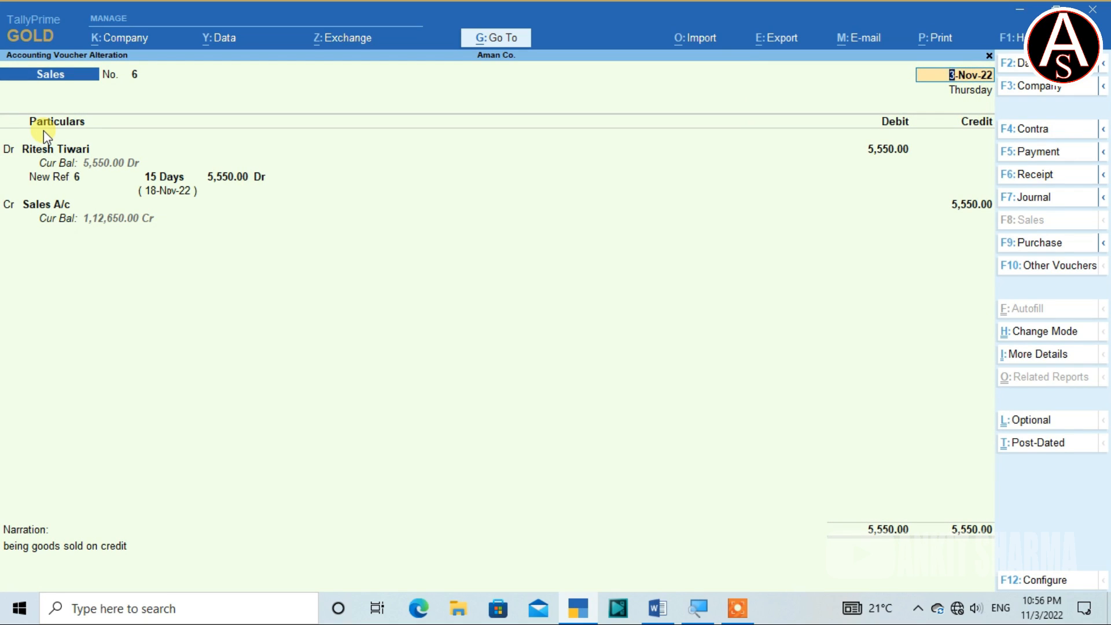